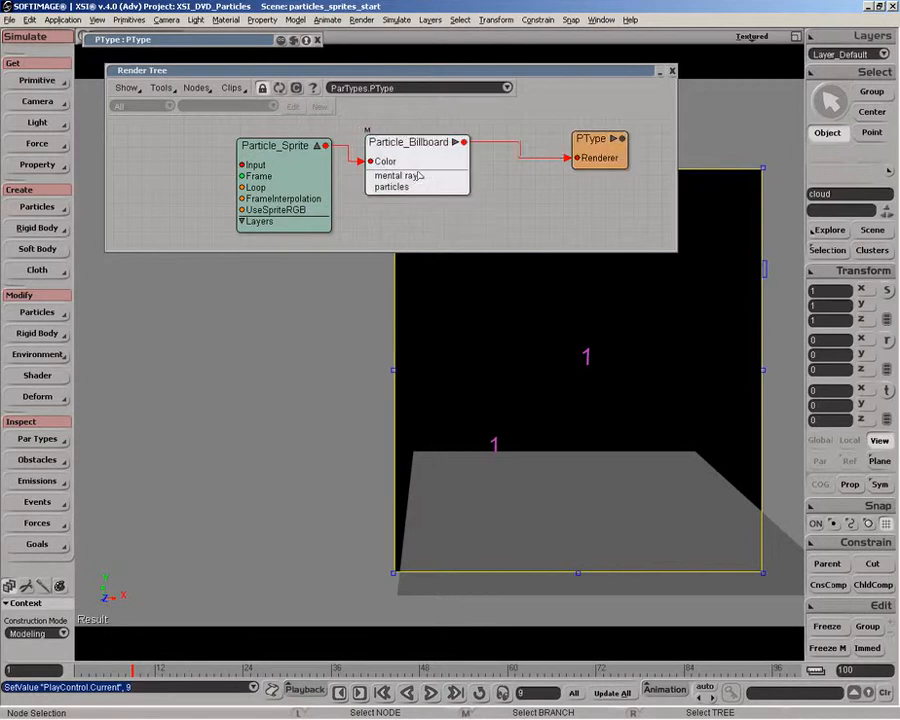
- Add a particle Get Scalar node to the render tree and place it ahead of the Particle_Sprite node
{"action": "left_click_drag", "start_coordinate": [301, 194], "coordinate": [346, 182]}
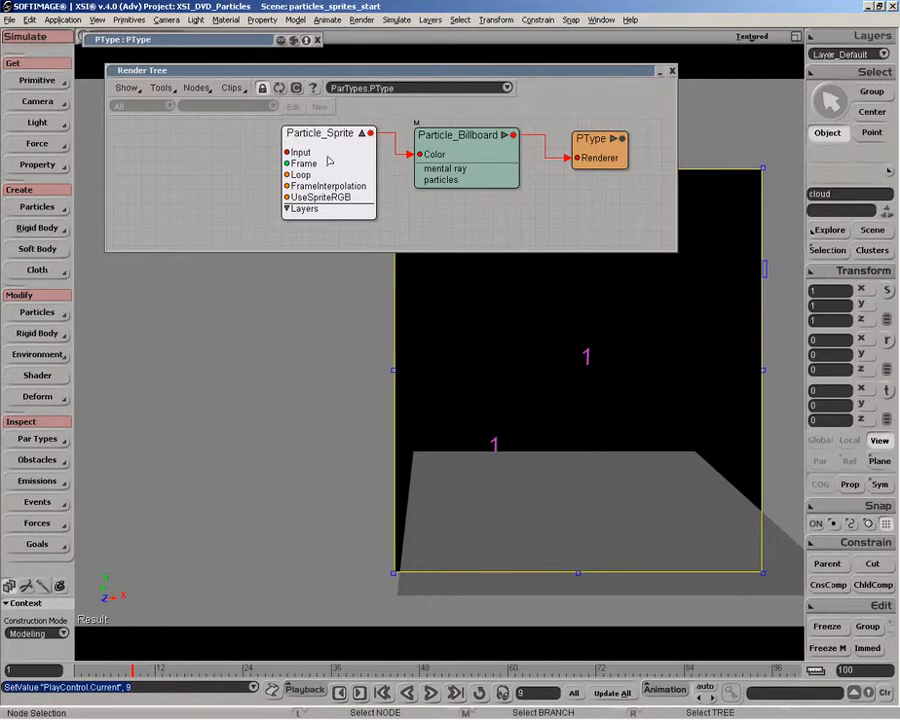
{"action": "left_click", "coordinate": [196, 88]}
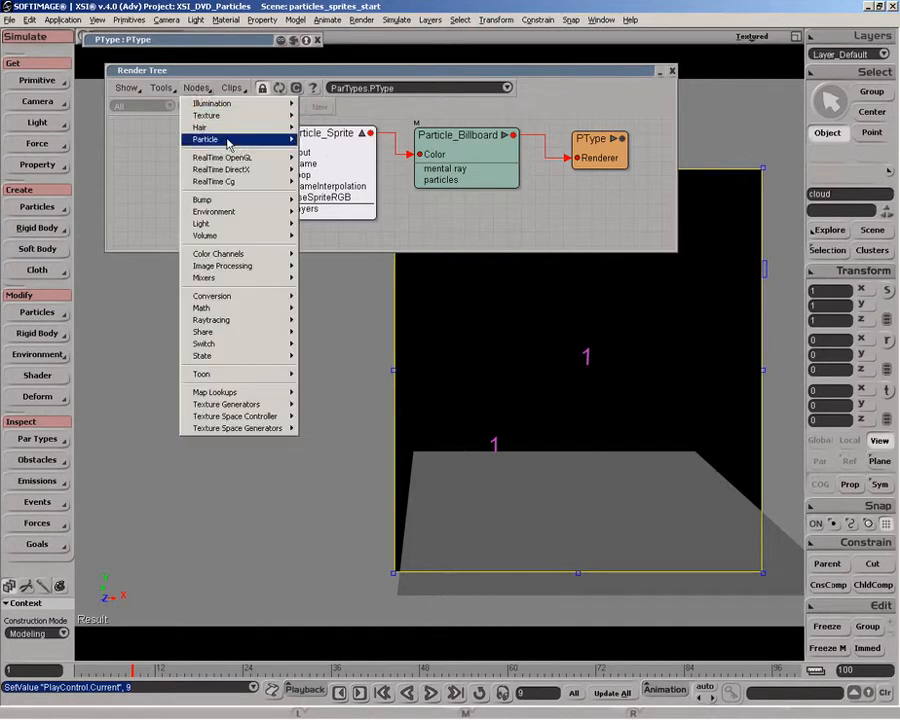
{"action": "mouse_move", "coordinate": [229, 141]}
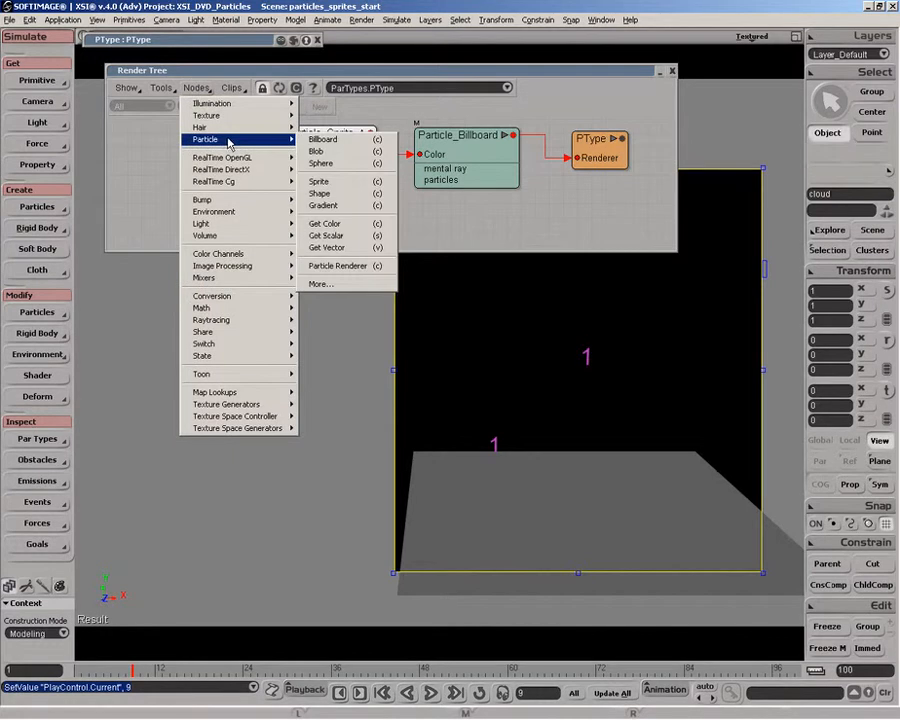
{"action": "left_click", "coordinate": [337, 238]}
{"action": "left_click_drag", "start_coordinate": [367, 143], "coordinate": [190, 160]}
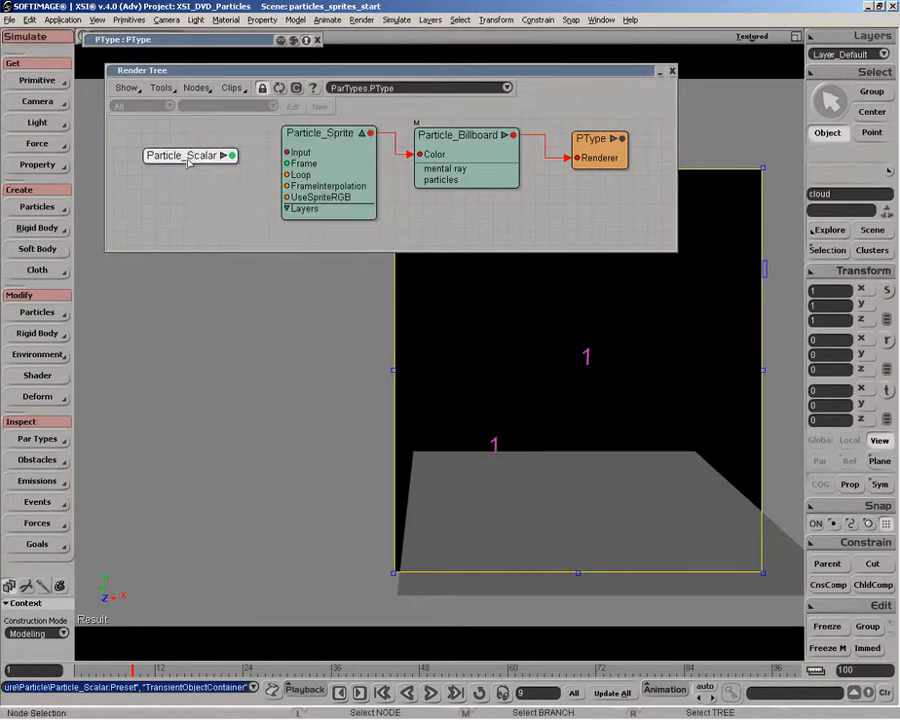
- Set the Particle_Scalar node's output to Age and connect it to the Frame input of Particle_Sprite
{"action": "double_click", "coordinate": [190, 158]}
{"action": "left_click_drag", "start_coordinate": [237, 262], "coordinate": [208, 302]}
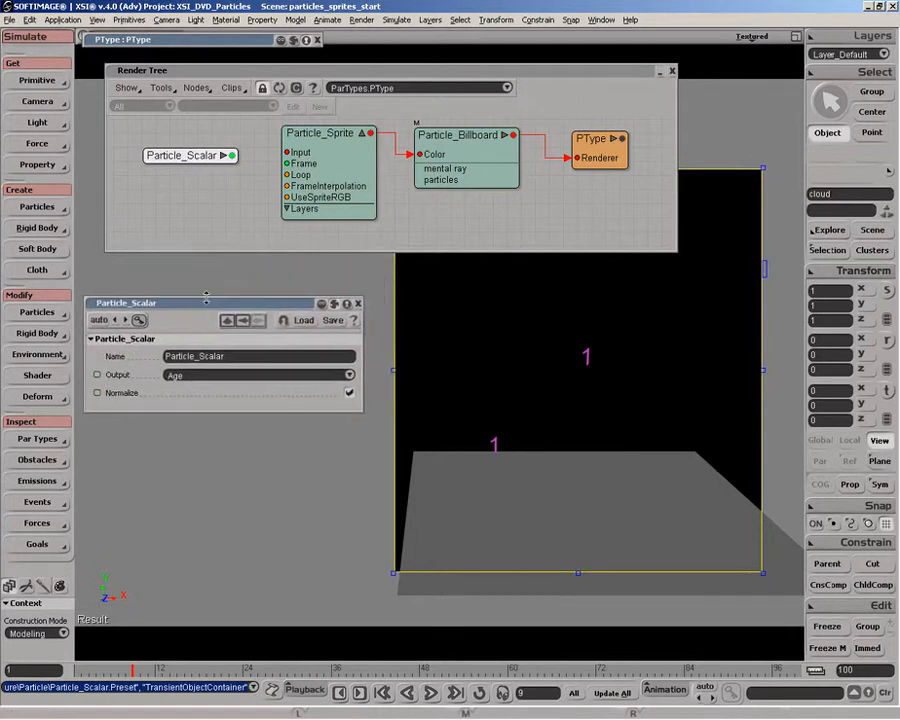
{"action": "left_click", "coordinate": [218, 378]}
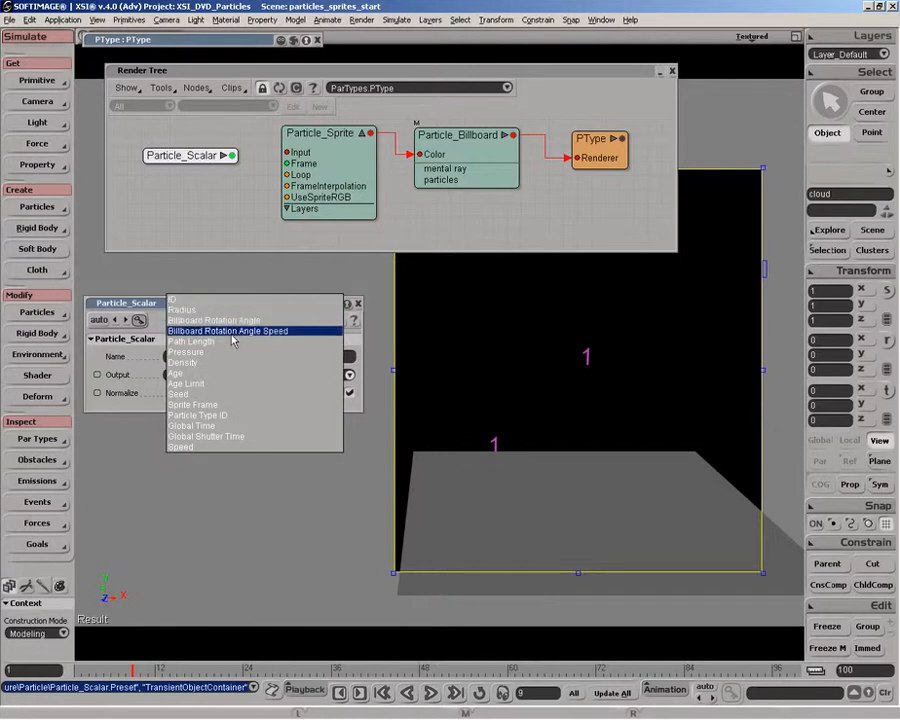
{"action": "left_click", "coordinate": [187, 374]}
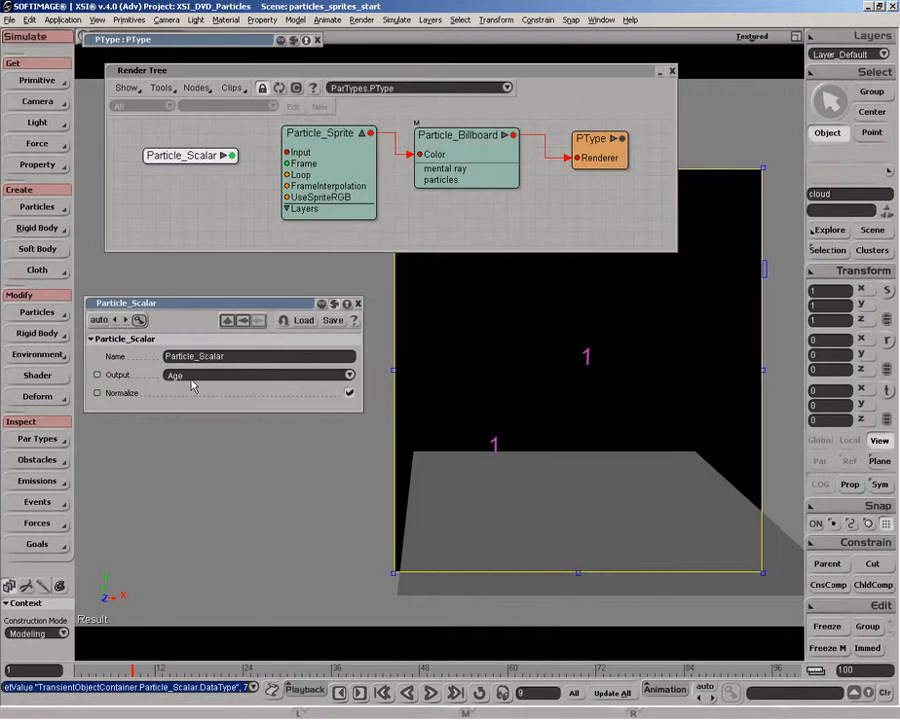
{"action": "left_click_drag", "start_coordinate": [235, 162], "coordinate": [310, 173]}
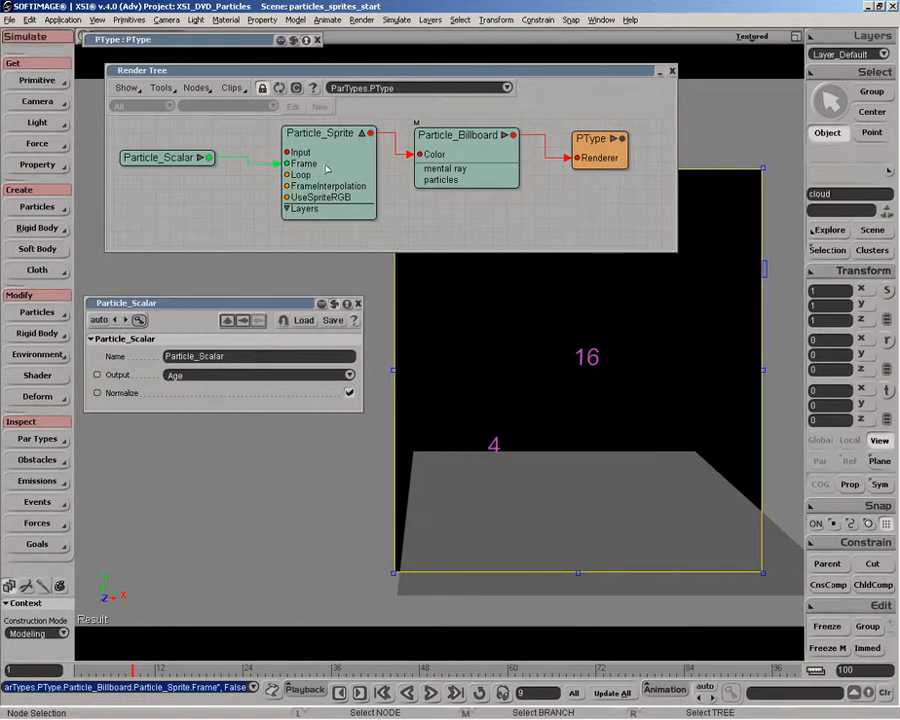
- Go to frame 11 and redraw the render region around the emitted particles to preview their sprite numbers
{"action": "left_click", "coordinate": [151, 669]}
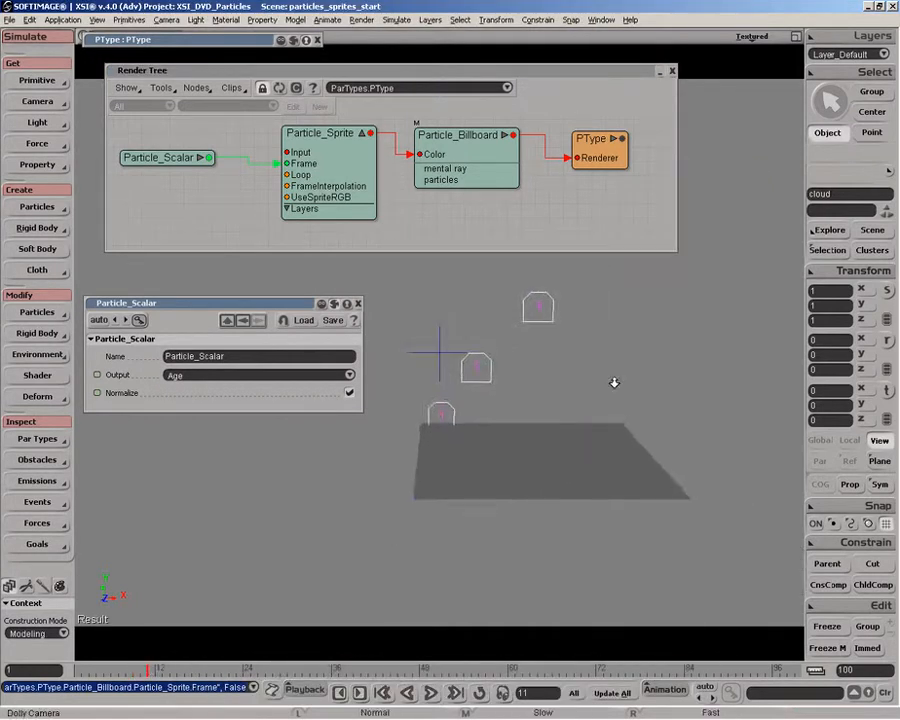
{"action": "key", "text": "z"}
{"action": "left_click_drag", "start_coordinate": [593, 396], "coordinate": [609, 458]}
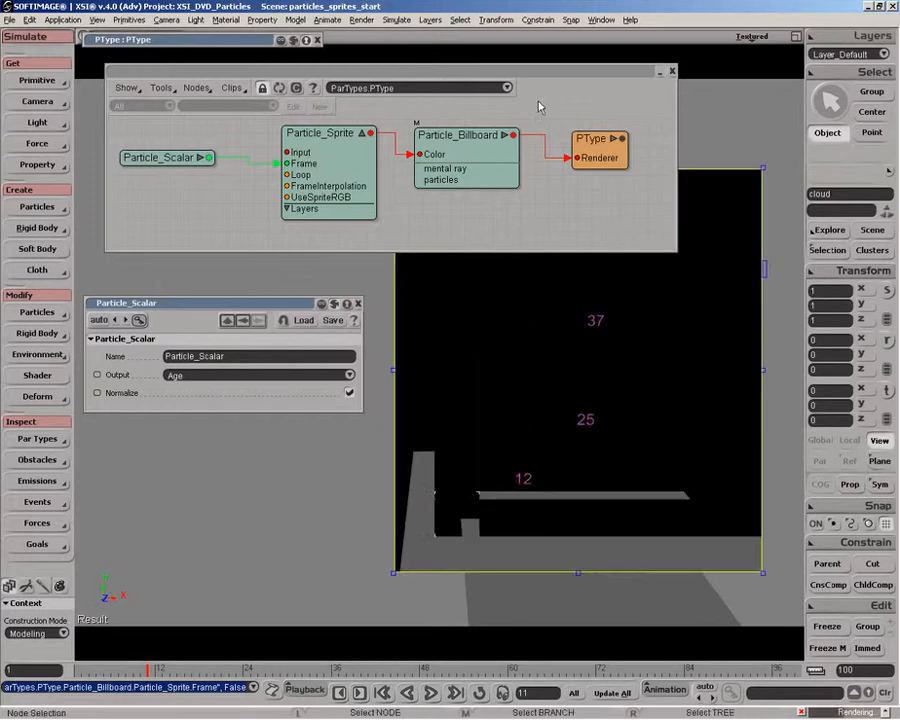
{"action": "left_click_drag", "start_coordinate": [563, 74], "coordinate": [385, 72]}
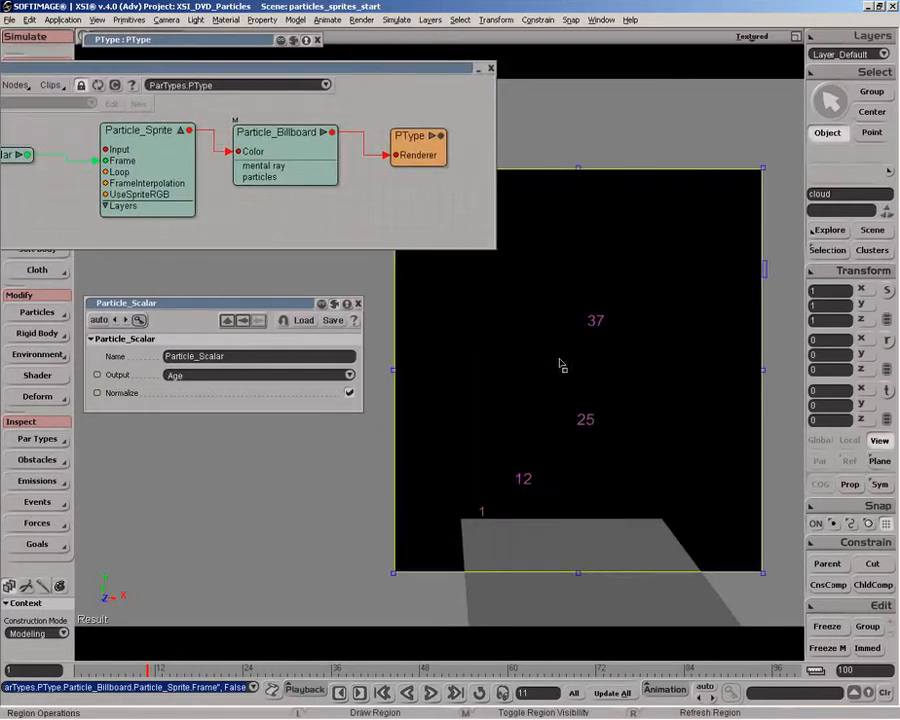
{"action": "left_click_drag", "start_coordinate": [447, 259], "coordinate": [753, 583]}
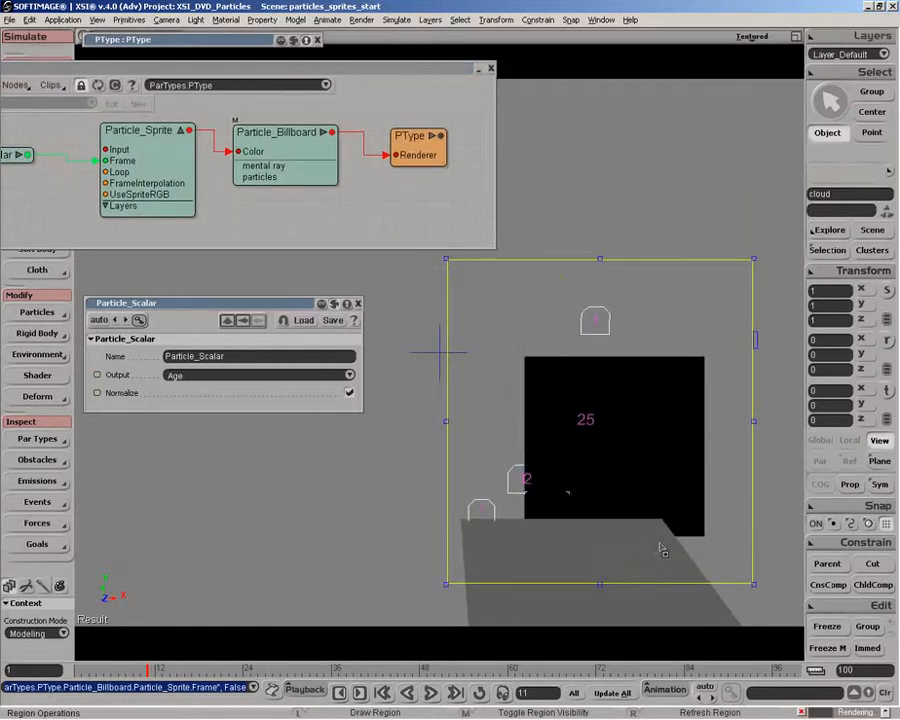
- Preview the sprite numbers at frames 24 and 26 with the render region redrawn around the particle stream
{"action": "left_click", "coordinate": [246, 670]}
{"action": "middle_click_drag", "start_coordinate": [520, 474], "coordinate": [652, 420]}
{"action": "left_click_drag", "start_coordinate": [514, 174], "coordinate": [741, 563]}
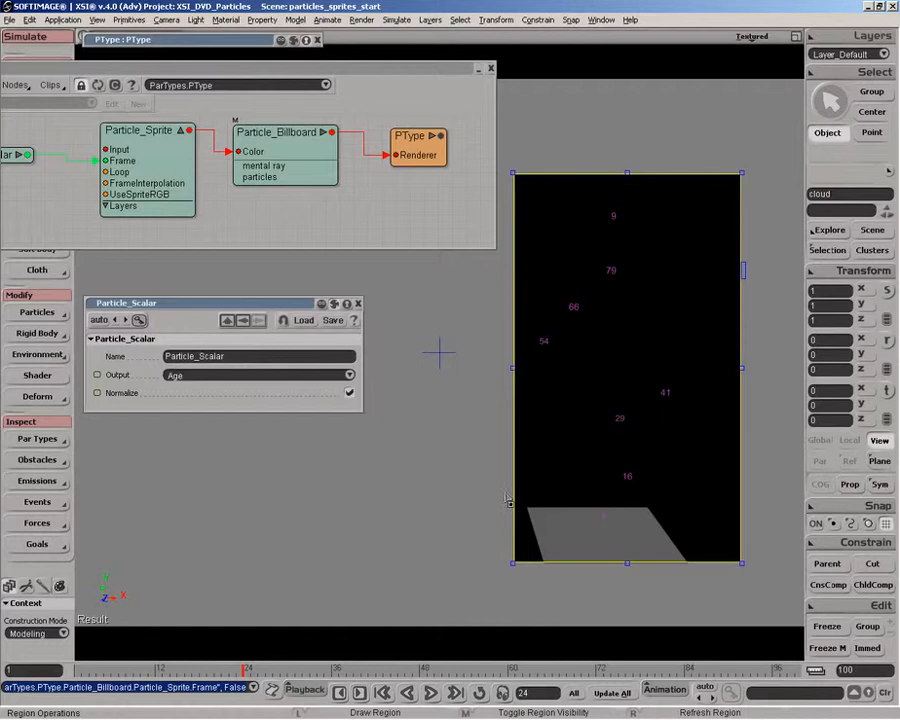
{"action": "left_click_drag", "start_coordinate": [257, 668], "coordinate": [297, 663]}
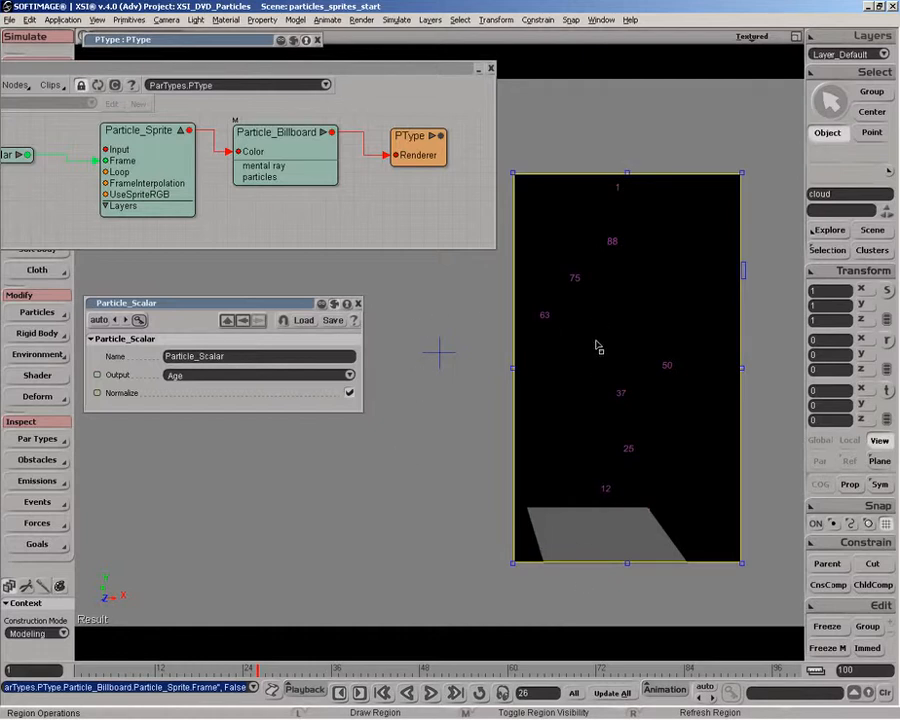
{"action": "key", "text": "z"}
{"action": "middle_click_drag", "start_coordinate": [598, 347], "coordinate": [558, 460]}
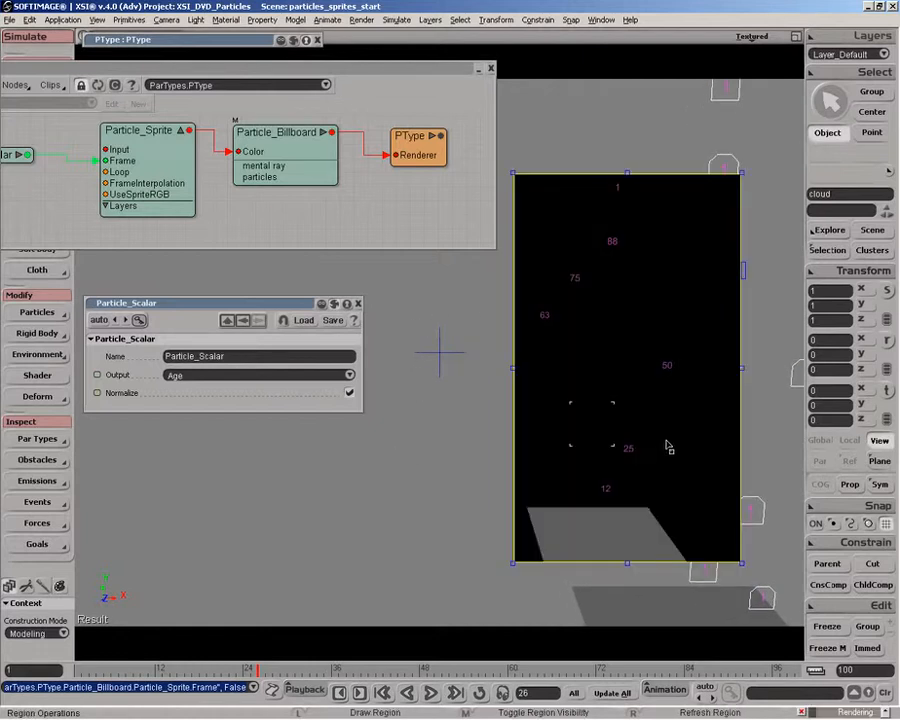
{"action": "left_click_drag", "start_coordinate": [647, 443], "coordinate": [599, 416]}
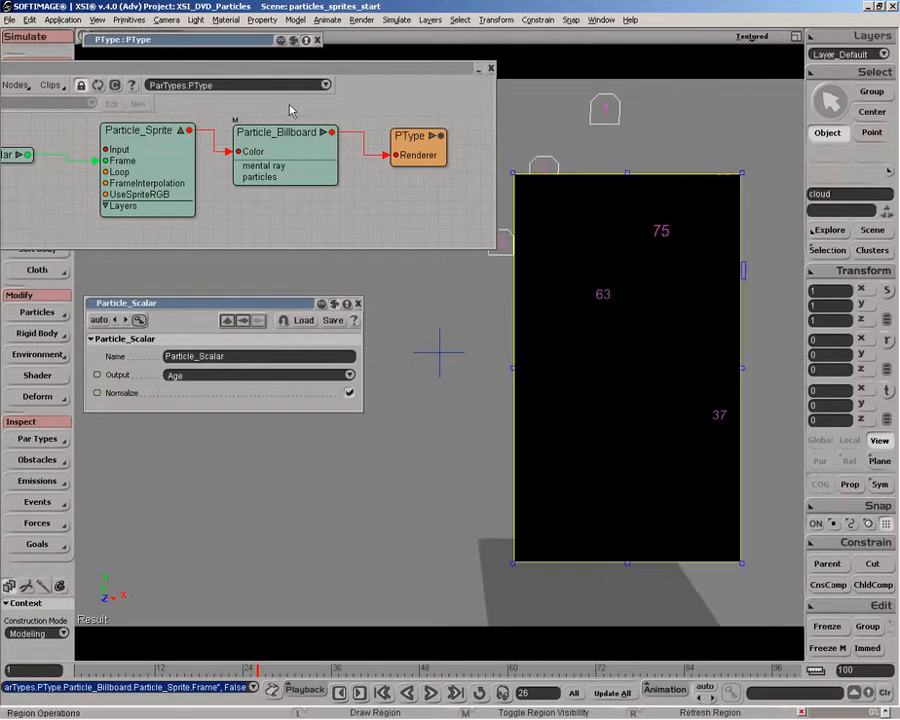
- Bring the render tree back into full view and close the Particle_Scalar properties
{"action": "left_click_drag", "start_coordinate": [240, 73], "coordinate": [397, 177]}
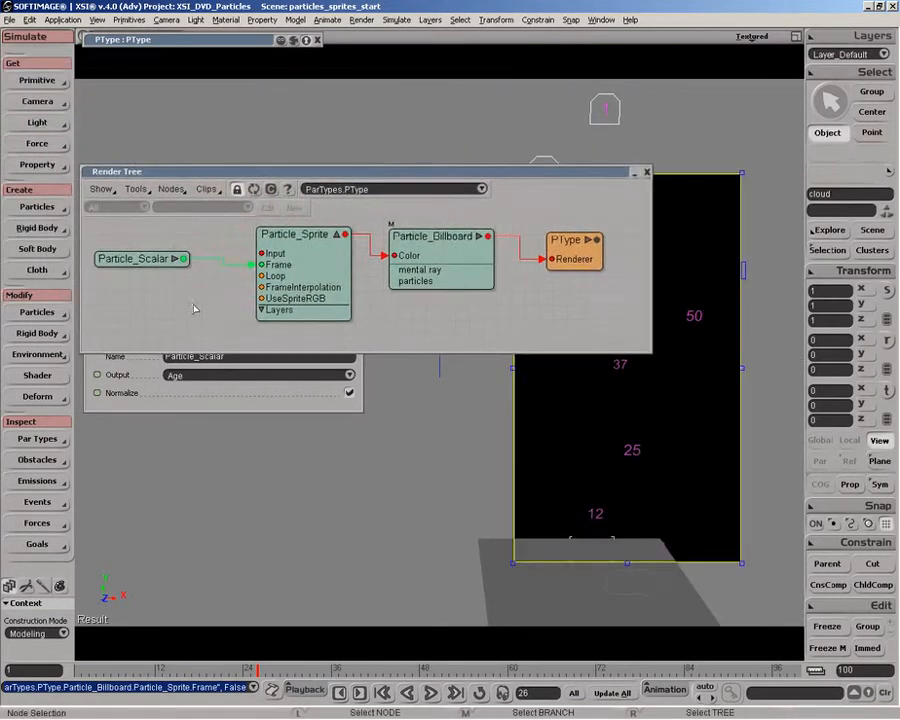
{"action": "left_click", "coordinate": [249, 393]}
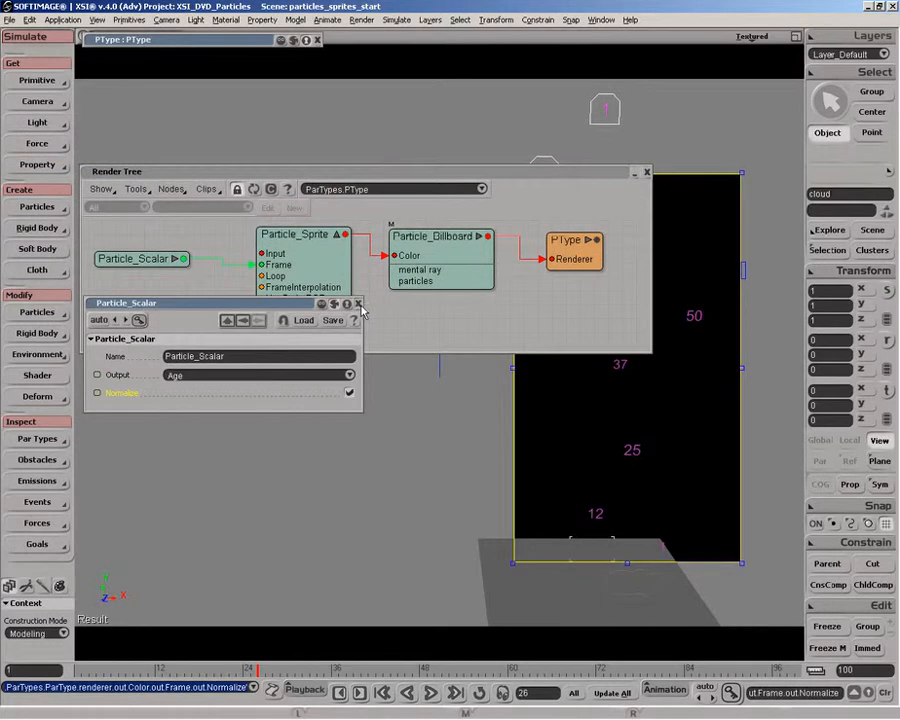
{"action": "left_click", "coordinate": [358, 304]}
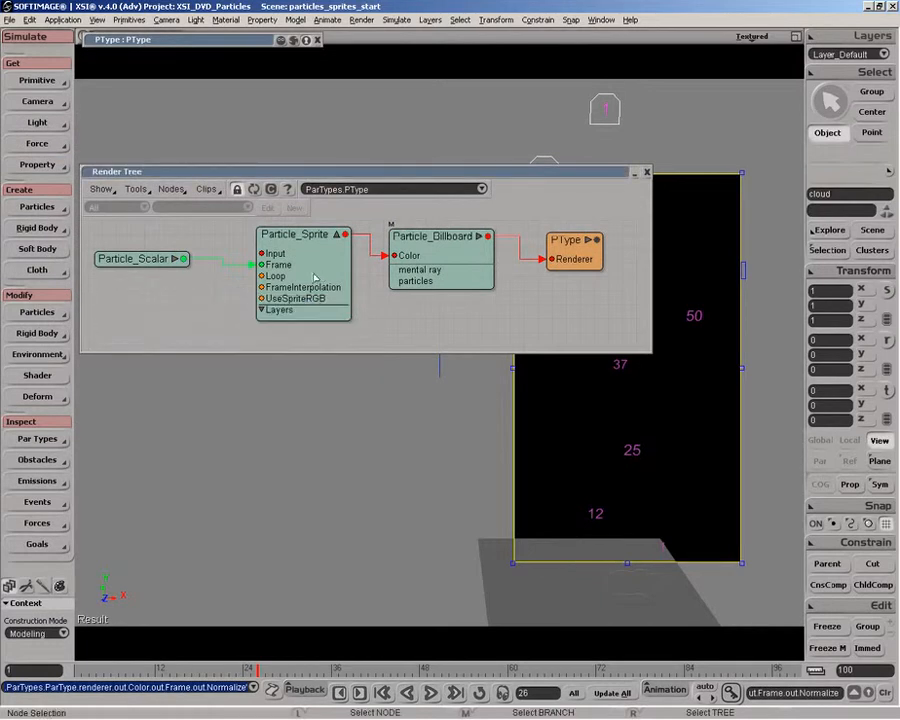
{"action": "left_click_drag", "start_coordinate": [148, 264], "coordinate": [145, 260]}
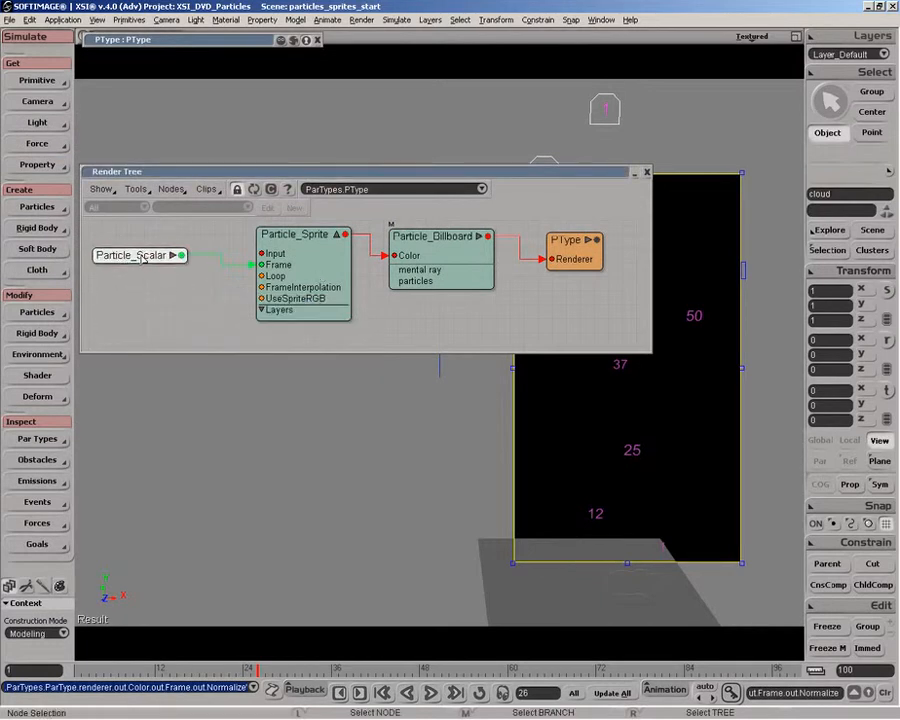
- Add a Scalar Basic math node to the render tree and connect Particle_Scalar to its input1
{"action": "left_click", "coordinate": [170, 190]}
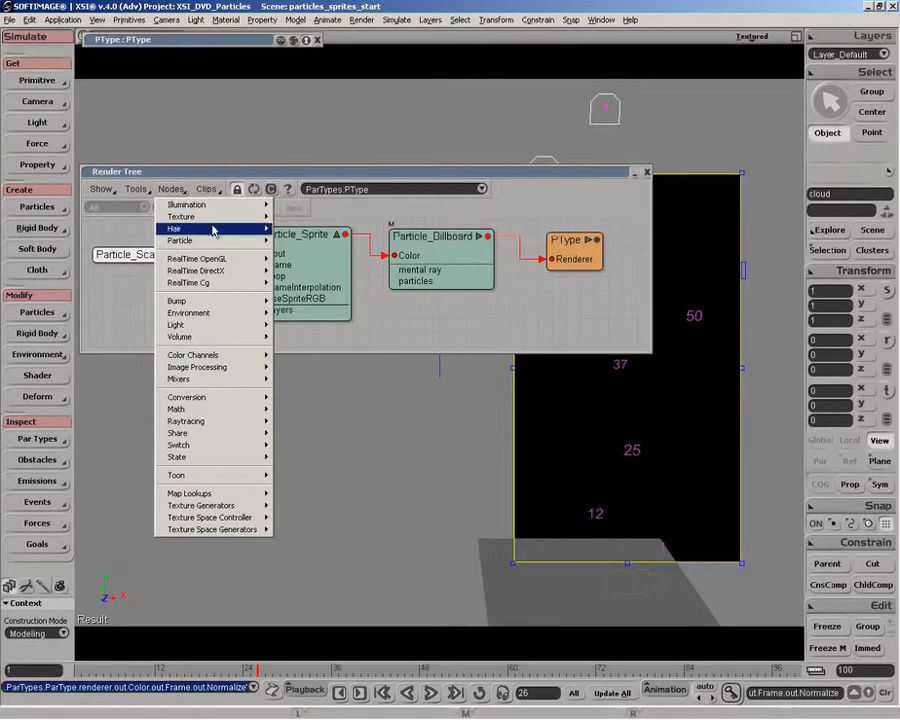
{"action": "mouse_move", "coordinate": [213, 230]}
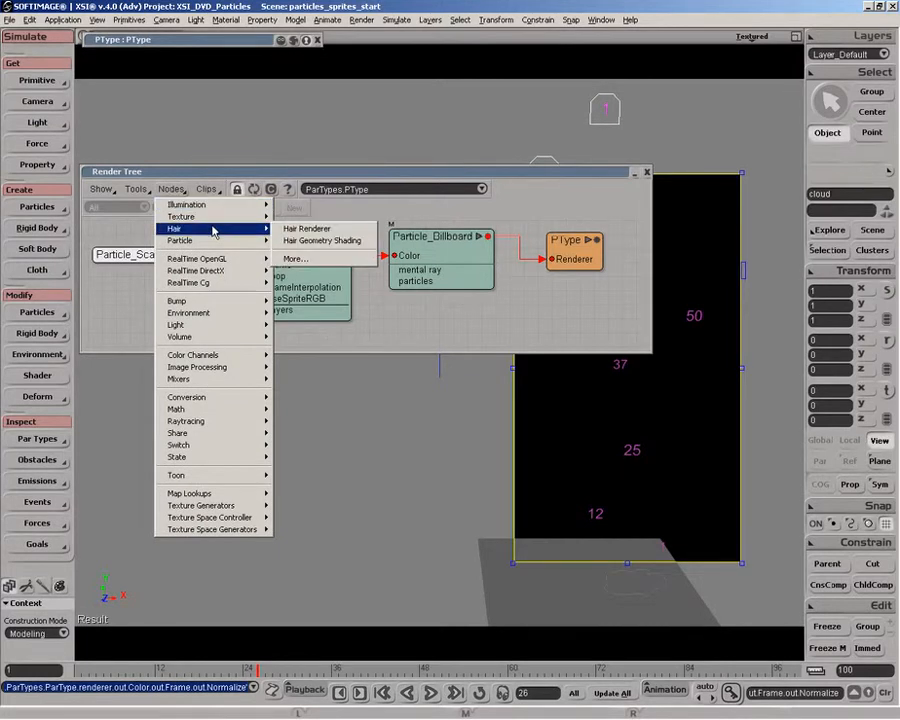
{"action": "mouse_move", "coordinate": [230, 409]}
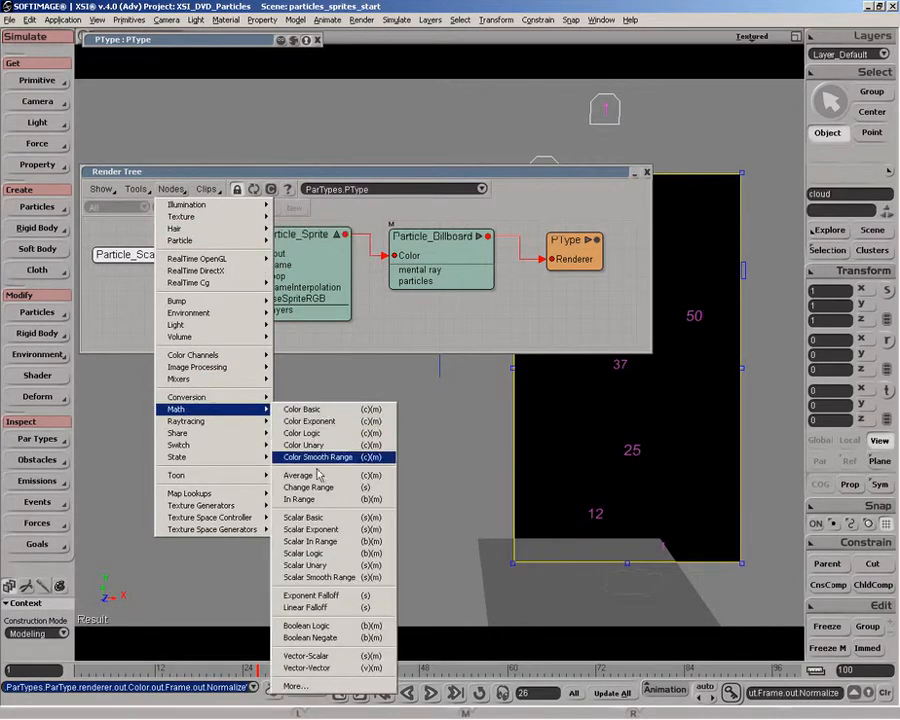
{"action": "left_click", "coordinate": [303, 517]}
{"action": "left_click_drag", "start_coordinate": [343, 248], "coordinate": [193, 315]}
{"action": "left_click_drag", "start_coordinate": [181, 255], "coordinate": [176, 312]}
{"action": "left_click", "coordinate": [197, 304]}
- Spread out the render tree nodes so the Scalar_Math_Basic node sits between Particle_Scalar and Particle_Sprite
{"action": "left_click_drag", "start_coordinate": [315, 291], "coordinate": [363, 281]}
{"action": "left_click_drag", "start_coordinate": [551, 249], "coordinate": [594, 252]}
{"action": "left_click_drag", "start_coordinate": [480, 255], "coordinate": [555, 251]}
{"action": "left_click_drag", "start_coordinate": [211, 329], "coordinate": [274, 307]}
{"action": "left_click_drag", "start_coordinate": [165, 256], "coordinate": [103, 276]}
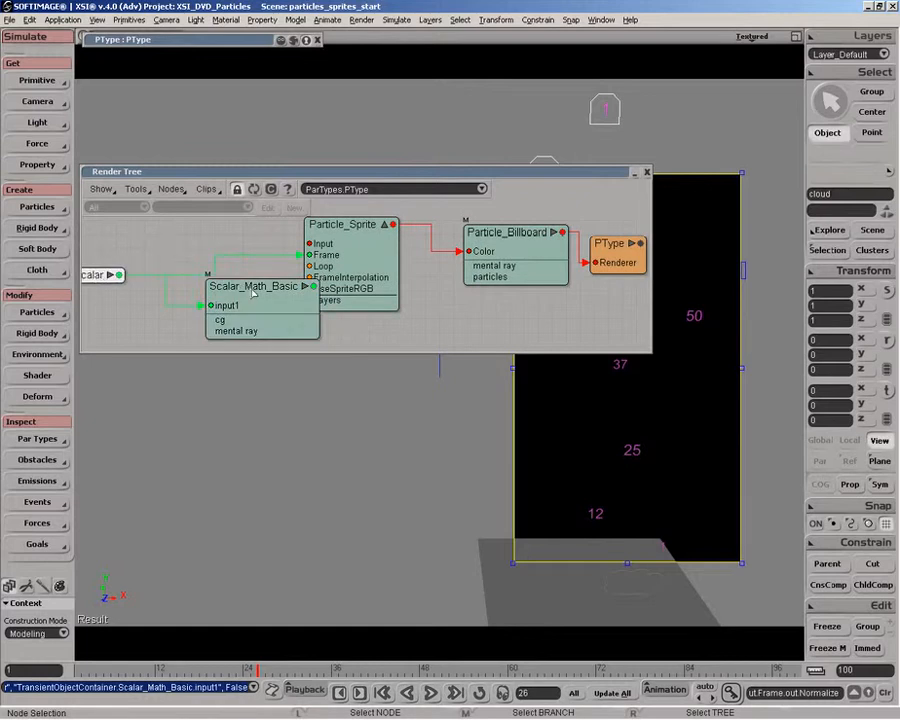
{"action": "left_click_drag", "start_coordinate": [254, 293], "coordinate": [195, 296]}
- Set Scalar_Math_Basic to Multiply with Input 2 at 2, and connect it to the Frame input of Particle_Sprite
{"action": "double_click", "coordinate": [217, 298]}
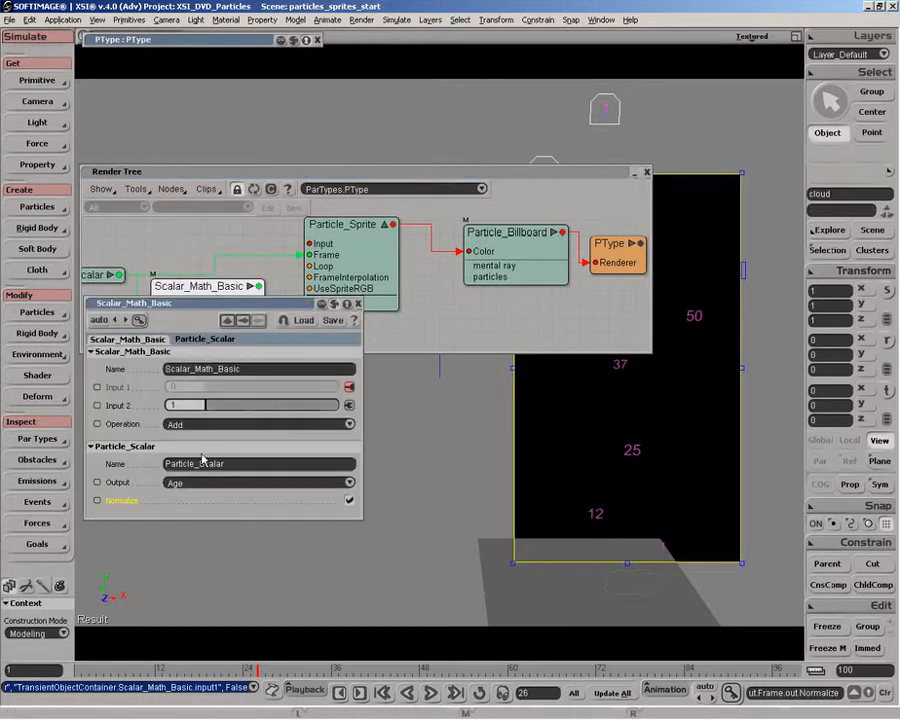
{"action": "type", "text": "2"}
{"action": "key", "text": "Return"}
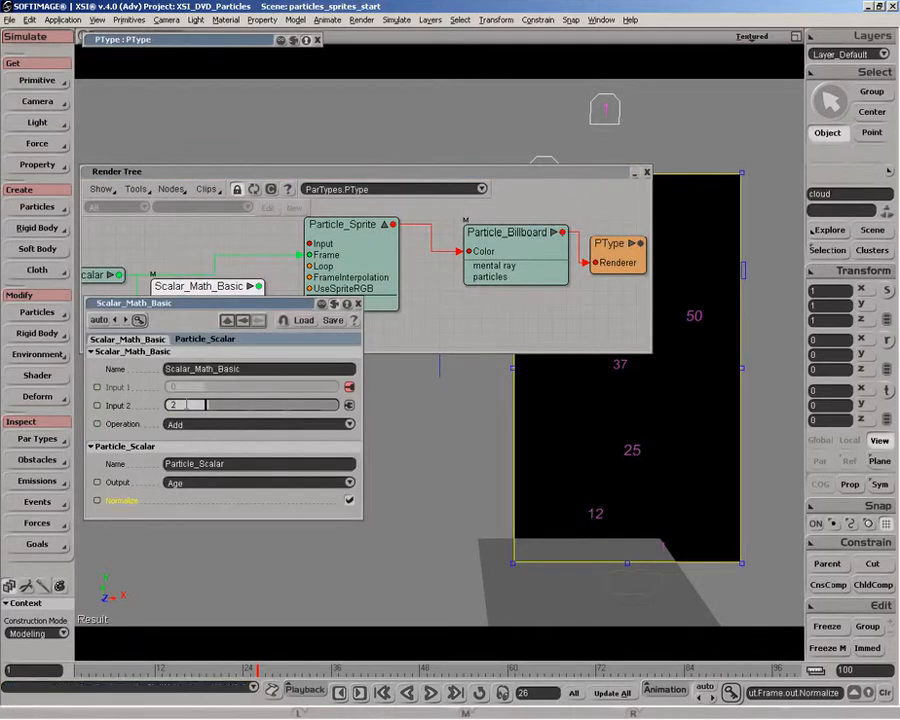
{"action": "left_click", "coordinate": [205, 434]}
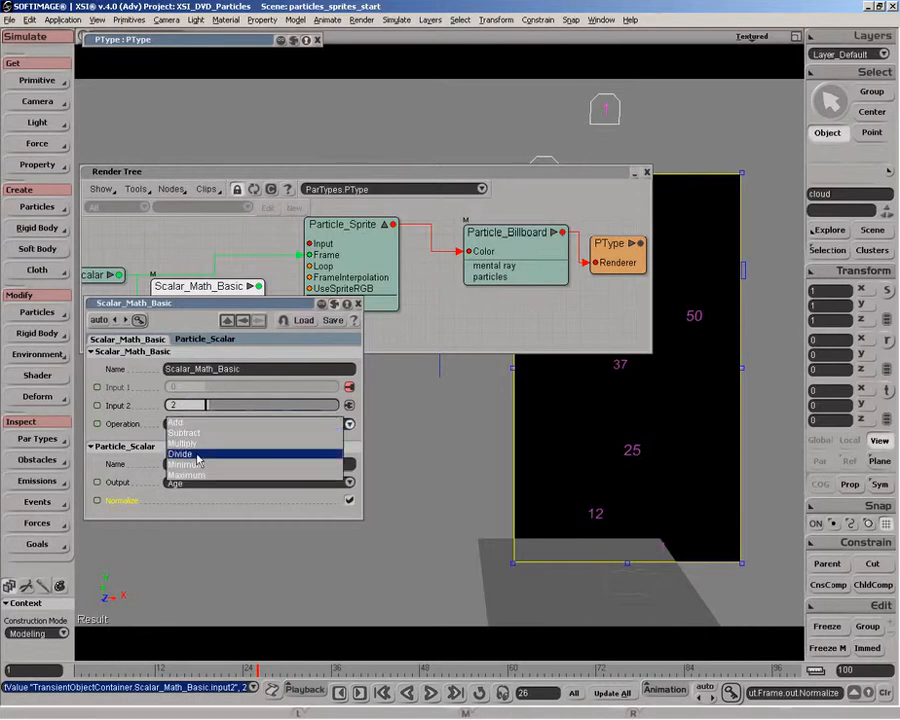
{"action": "left_click", "coordinate": [199, 450]}
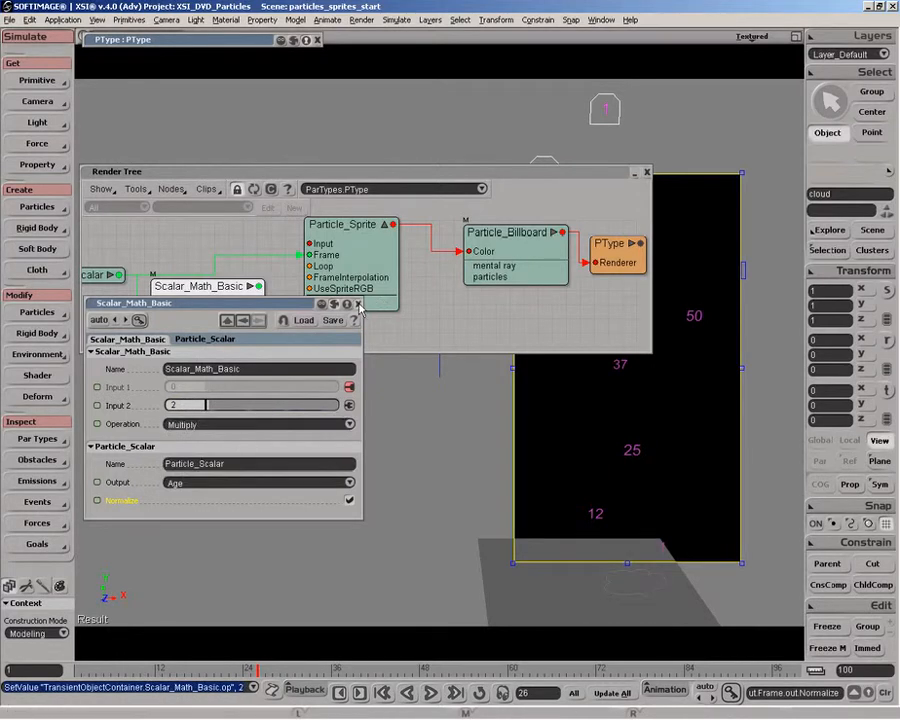
{"action": "left_click", "coordinate": [358, 304]}
{"action": "left_click_drag", "start_coordinate": [259, 288], "coordinate": [311, 255]}
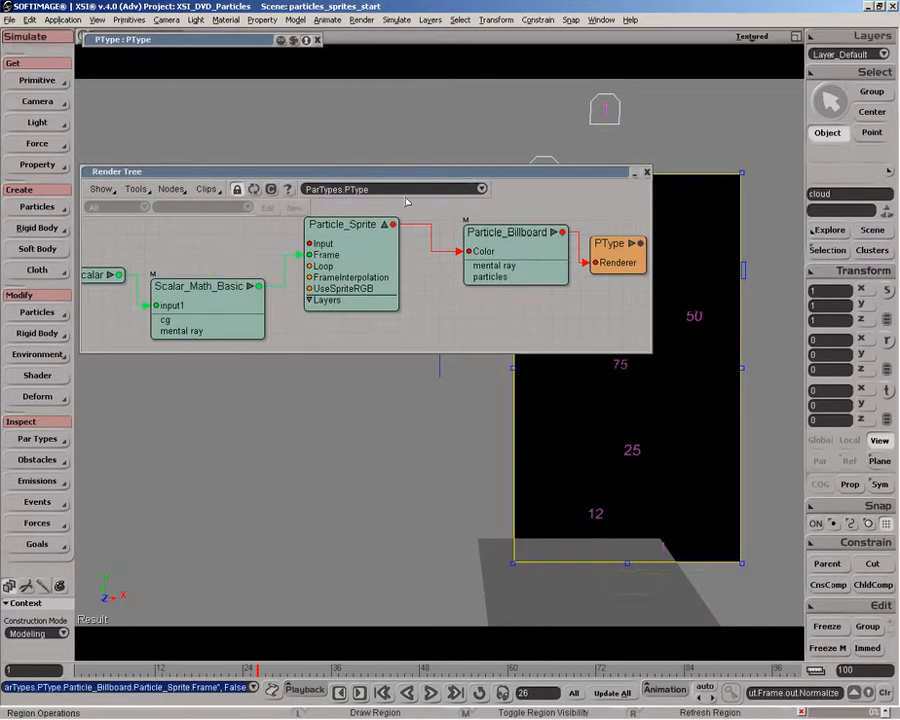
- Uncover the render region and check the multiplied sprite numbers at several frames, including 29, 30, 32 and 8
{"action": "left_click_drag", "start_coordinate": [548, 172], "coordinate": [404, 163]}
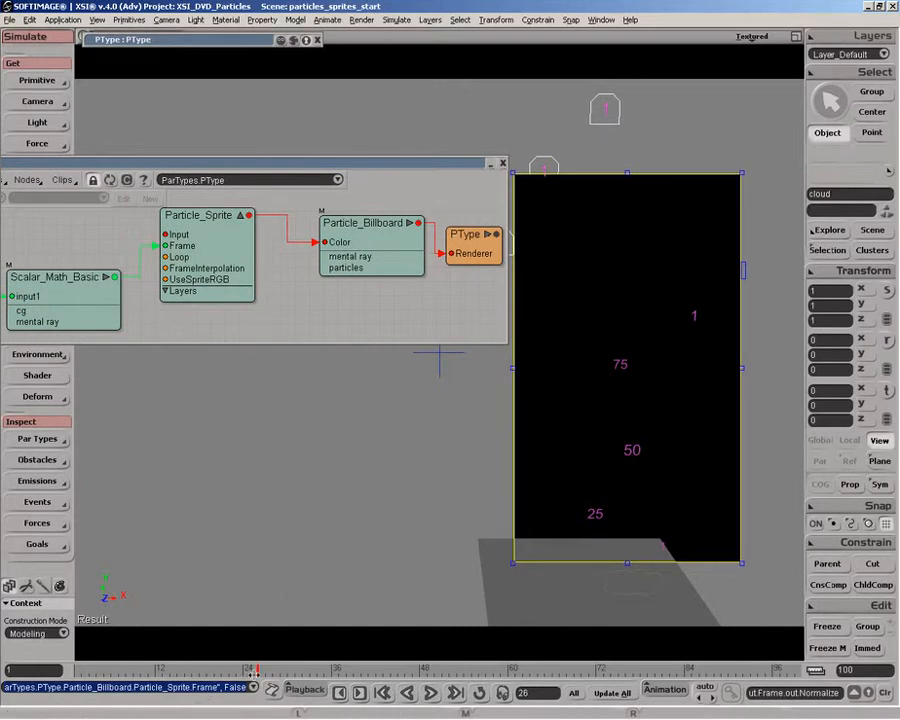
{"action": "left_click", "coordinate": [270, 671]}
{"action": "left_click", "coordinate": [278, 671]}
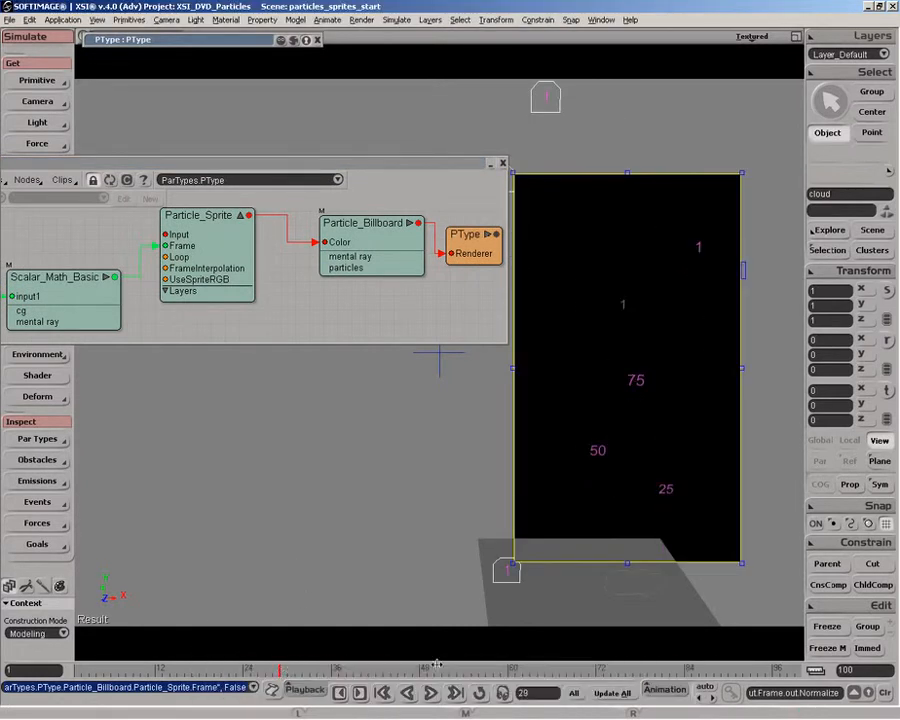
{"action": "left_click", "coordinate": [292, 671]}
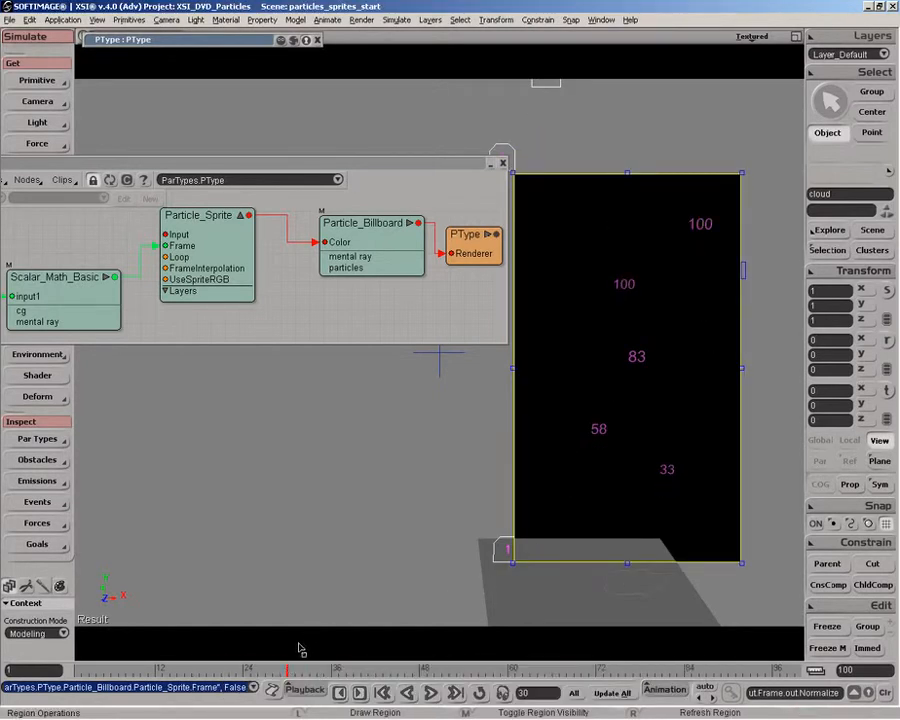
{"action": "left_click", "coordinate": [307, 671]}
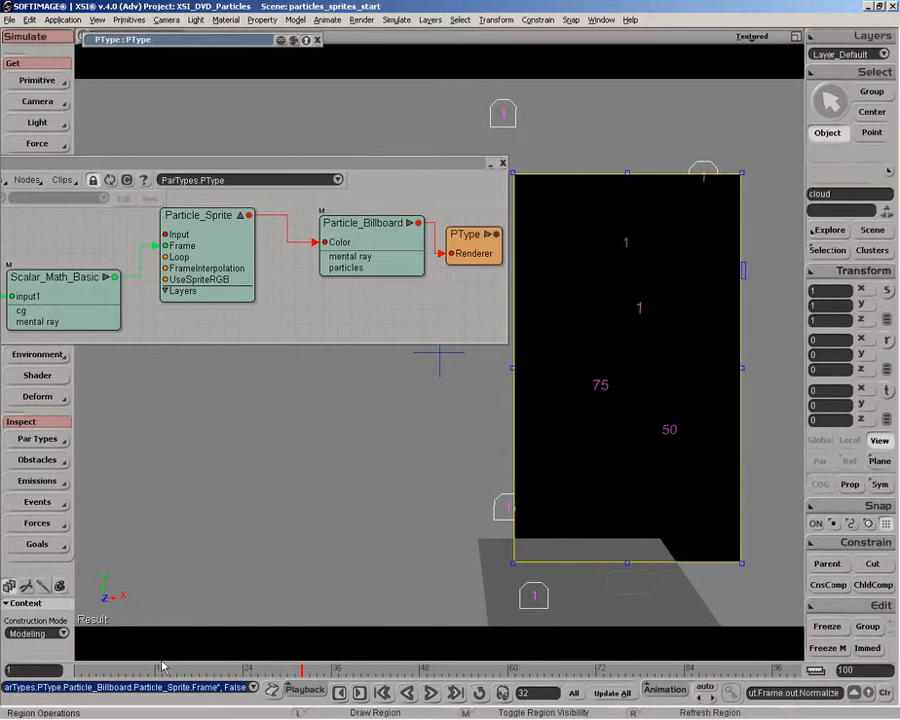
{"action": "left_click", "coordinate": [126, 671]}
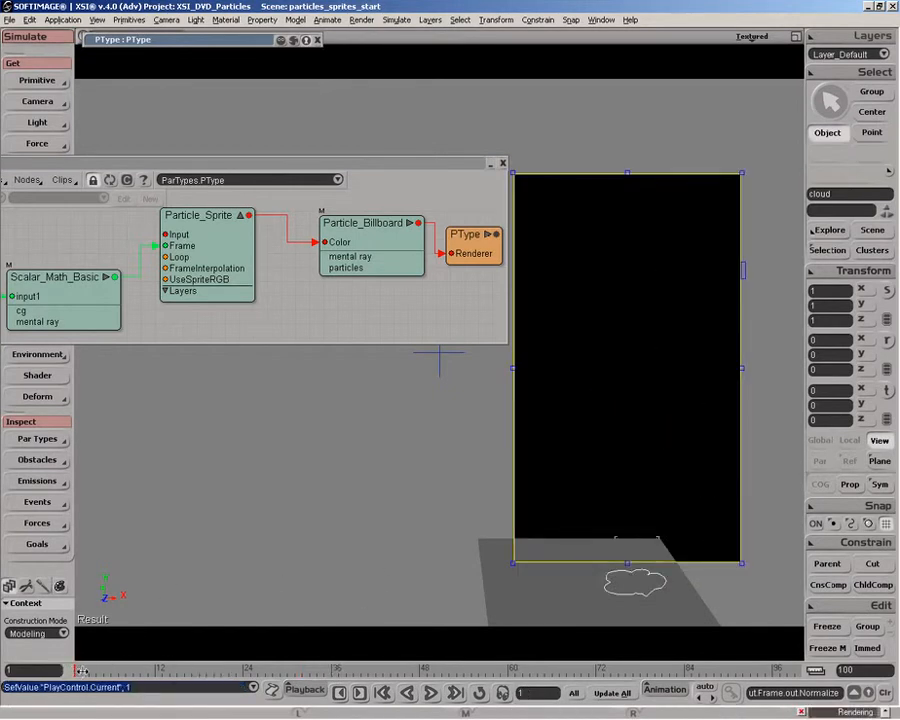
- Connect Particle_Scalar directly to the Frame input of Particle_Sprite and delete the Scalar_Math_Basic node
{"action": "left_click_drag", "start_coordinate": [275, 162], "coordinate": [493, 157]}
{"action": "left_click", "coordinate": [296, 294]}
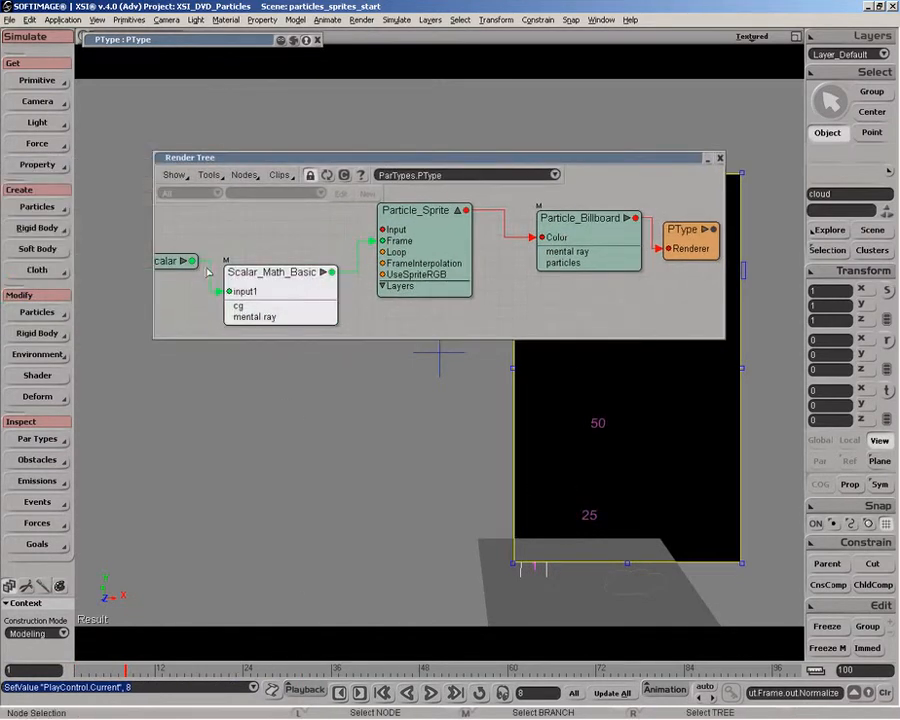
{"action": "left_click_drag", "start_coordinate": [193, 262], "coordinate": [415, 243]}
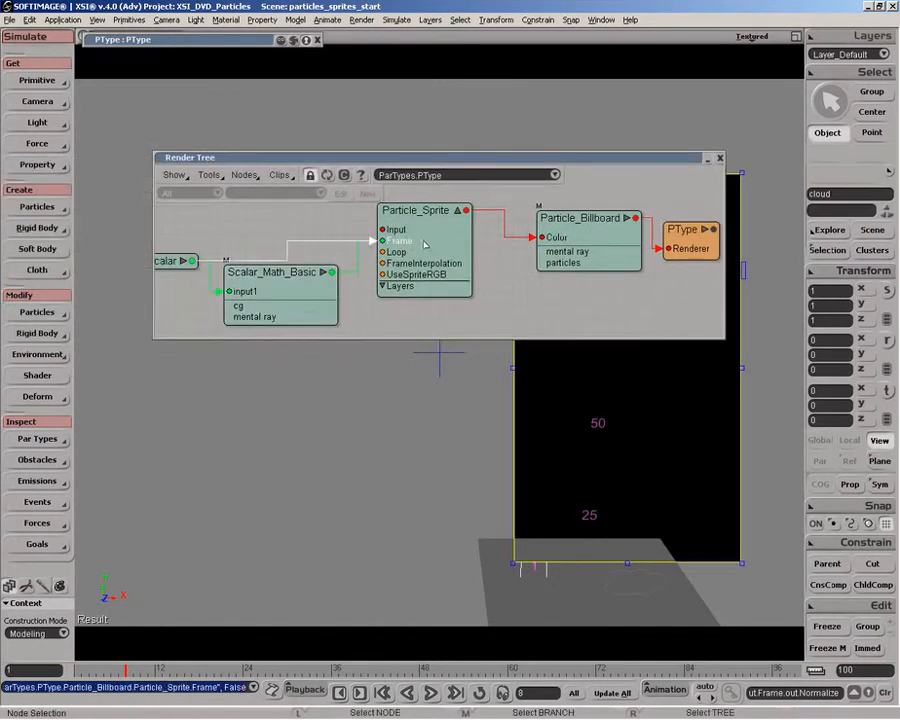
{"action": "left_click_drag", "start_coordinate": [181, 261], "coordinate": [240, 245]}
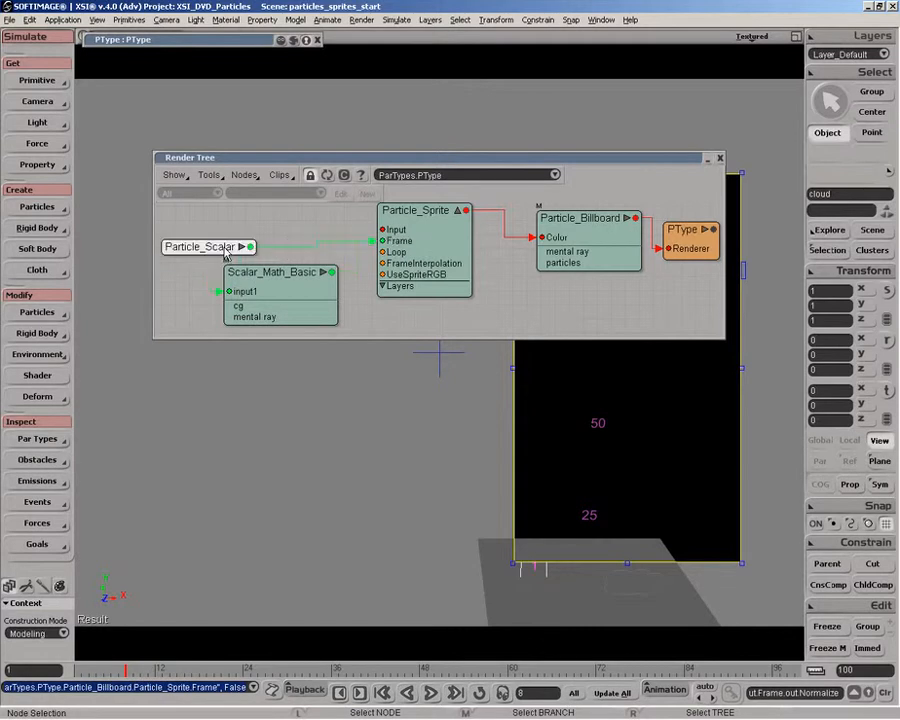
{"action": "left_click", "coordinate": [271, 297]}
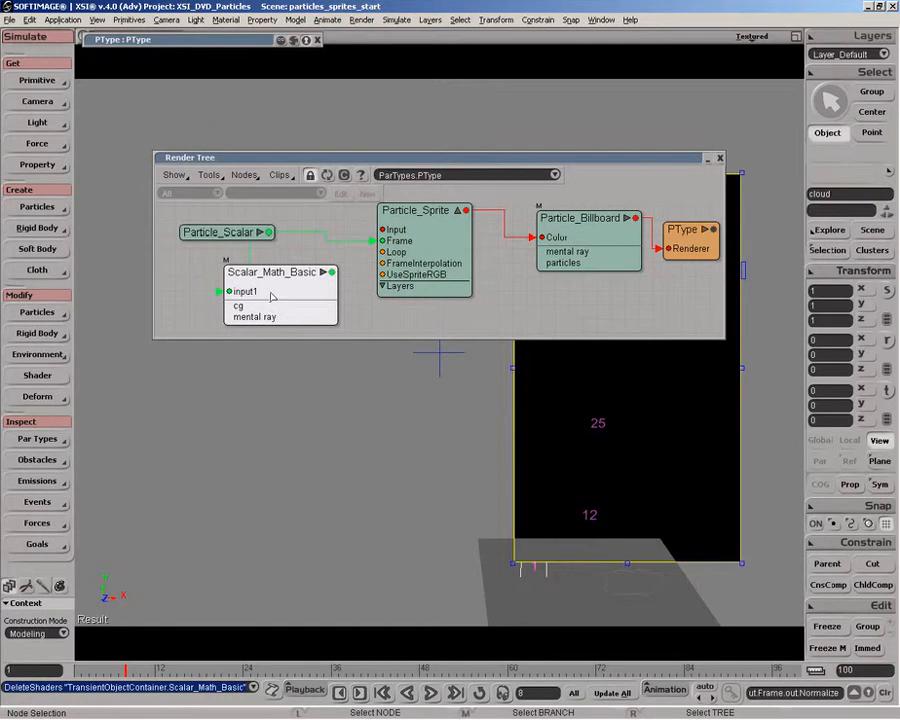
- Set the Output of the Particle_Scalar node to Radius and close its property page
{"action": "left_click", "coordinate": [236, 236]}
{"action": "double_click", "coordinate": [236, 236]}
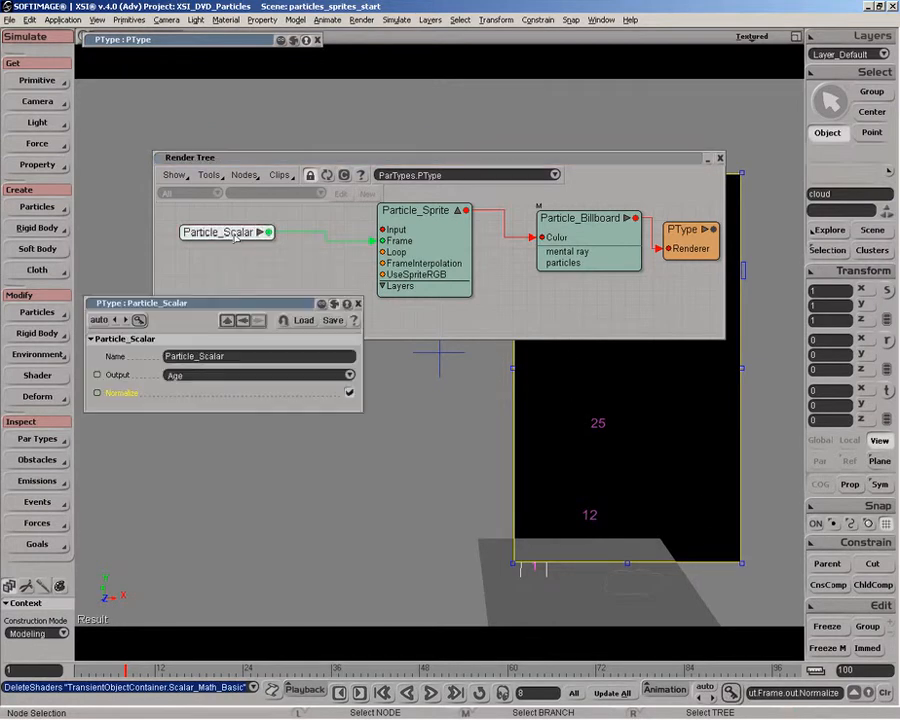
{"action": "left_click", "coordinate": [222, 377]}
{"action": "left_click", "coordinate": [200, 309]}
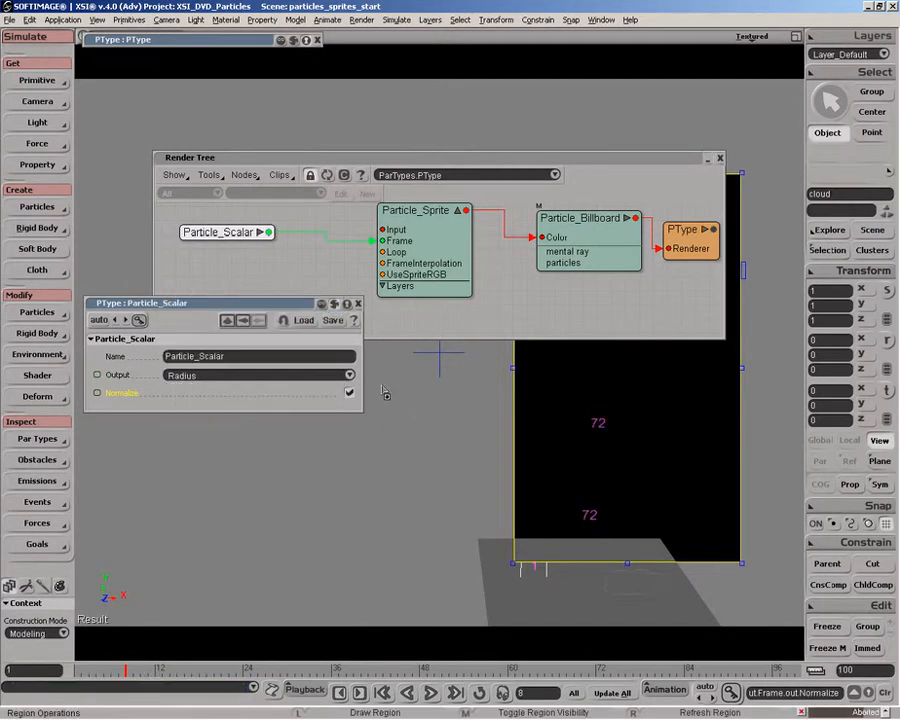
{"action": "left_click", "coordinate": [360, 311]}
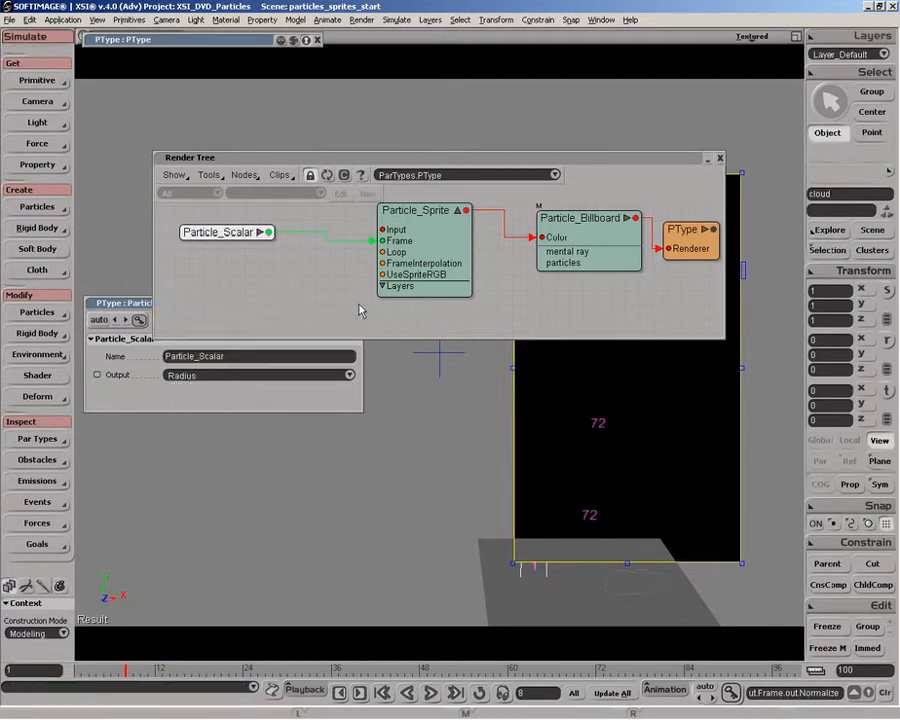
- Go to frame 12, move the render tree aside, and draw a larger render region around the particles
{"action": "left_click", "coordinate": [154, 669]}
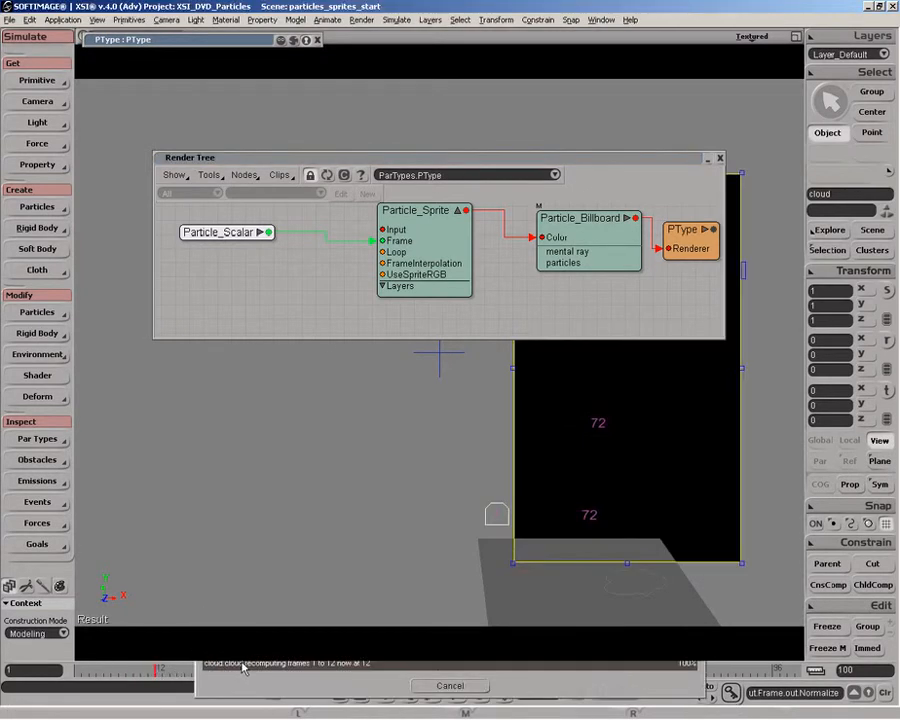
{"action": "left_click_drag", "start_coordinate": [546, 158], "coordinate": [211, 137]}
{"action": "key", "text": "q"}
{"action": "left_click_drag", "start_coordinate": [441, 197], "coordinate": [769, 599]}
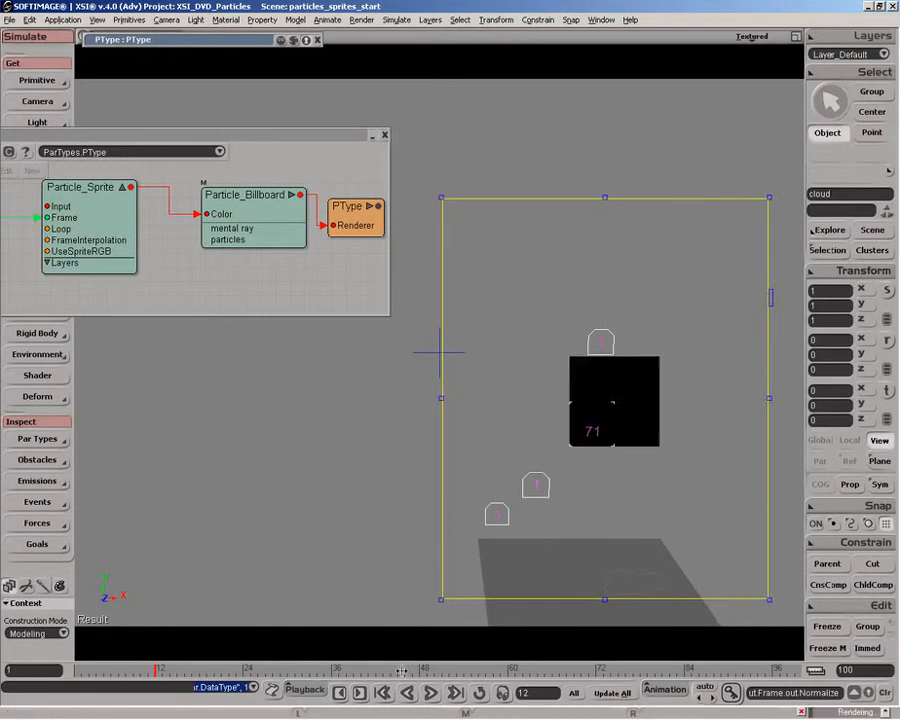
- Animate the PType particle size with keys of 1.429 at frame 16 and 4.694 at frame 29
{"action": "left_click", "coordinate": [185, 669]}
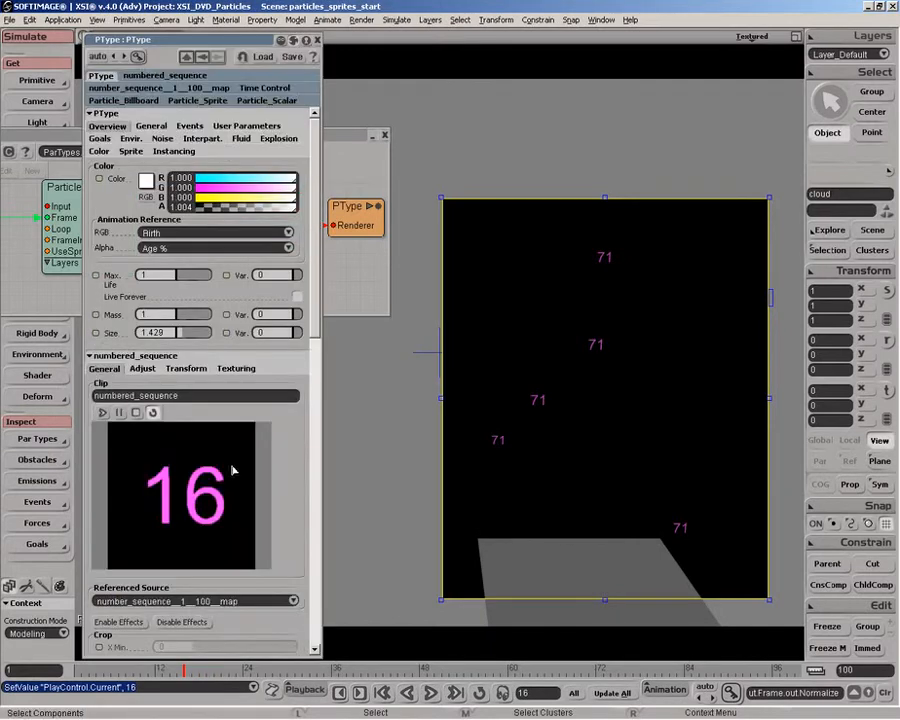
{"action": "left_click", "coordinate": [96, 332]}
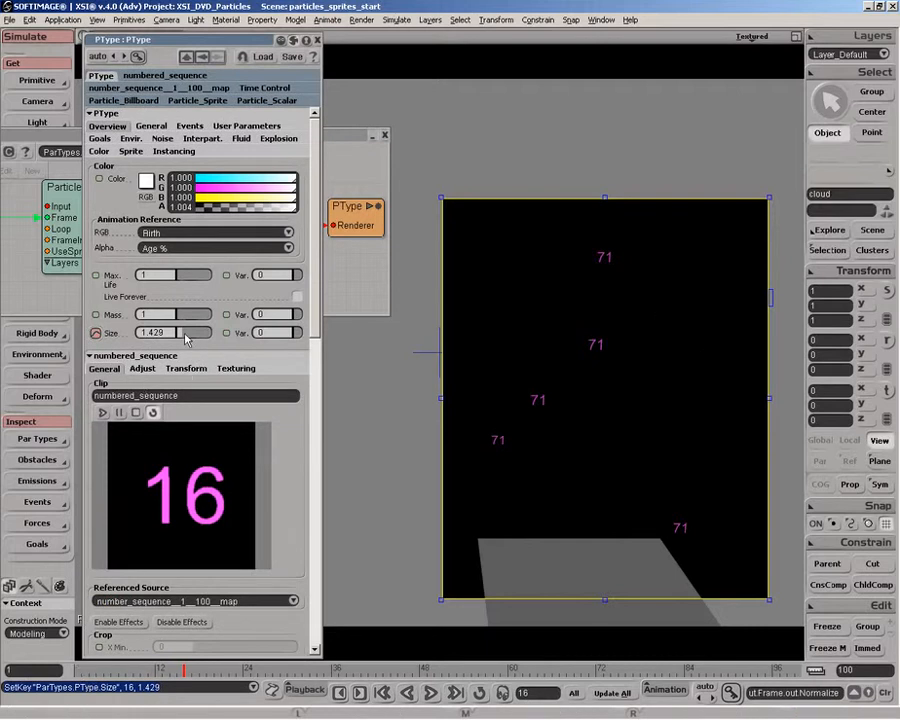
{"action": "left_click_drag", "start_coordinate": [184, 334], "coordinate": [190, 333]}
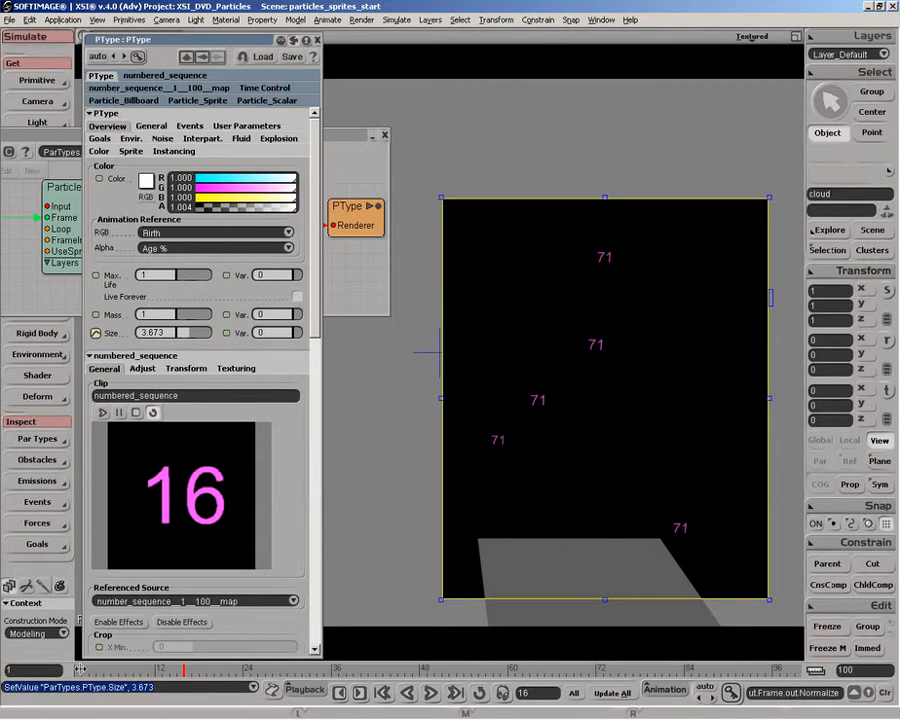
{"action": "left_click", "coordinate": [280, 669]}
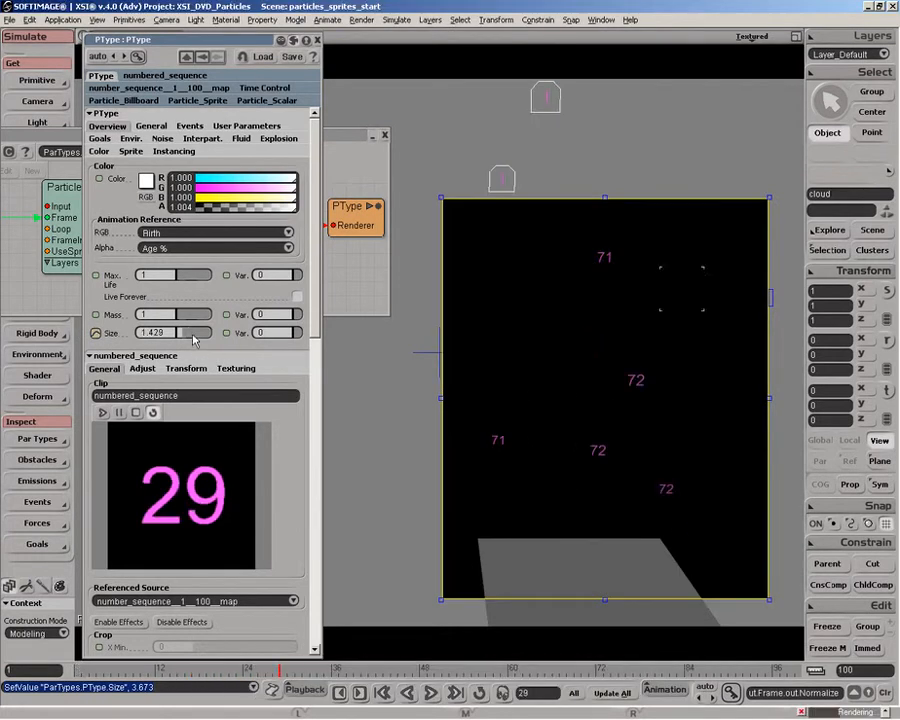
{"action": "left_click_drag", "start_coordinate": [192, 333], "coordinate": [195, 334]}
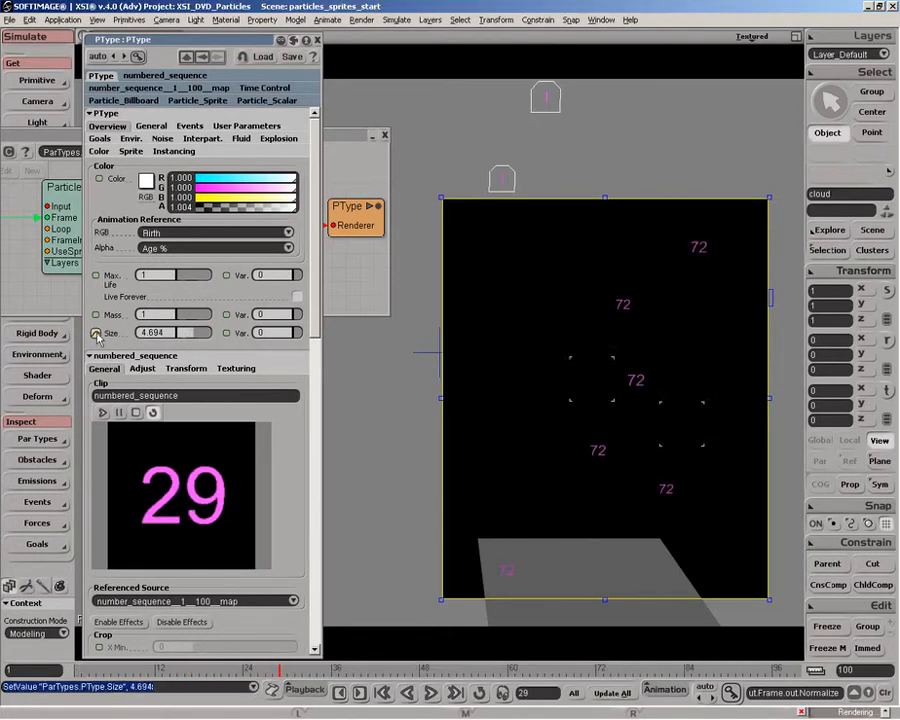
{"action": "left_click", "coordinate": [95, 334]}
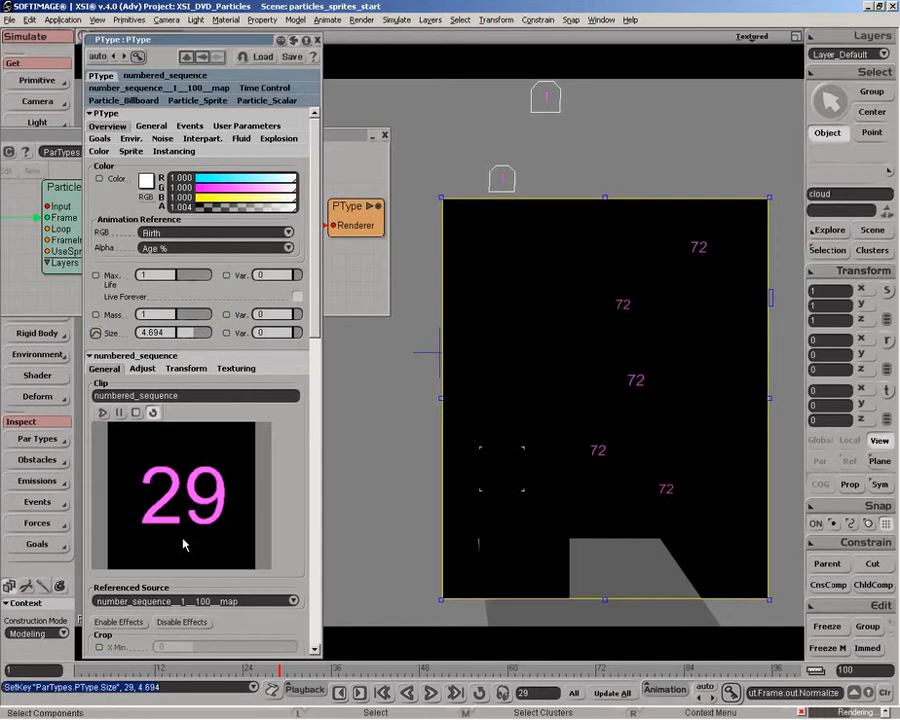
- Check the sprite numbers against the growing particle sizes at frames 17, 21, 23 and 24, including the uppermost particles
{"action": "left_click", "coordinate": [191, 670]}
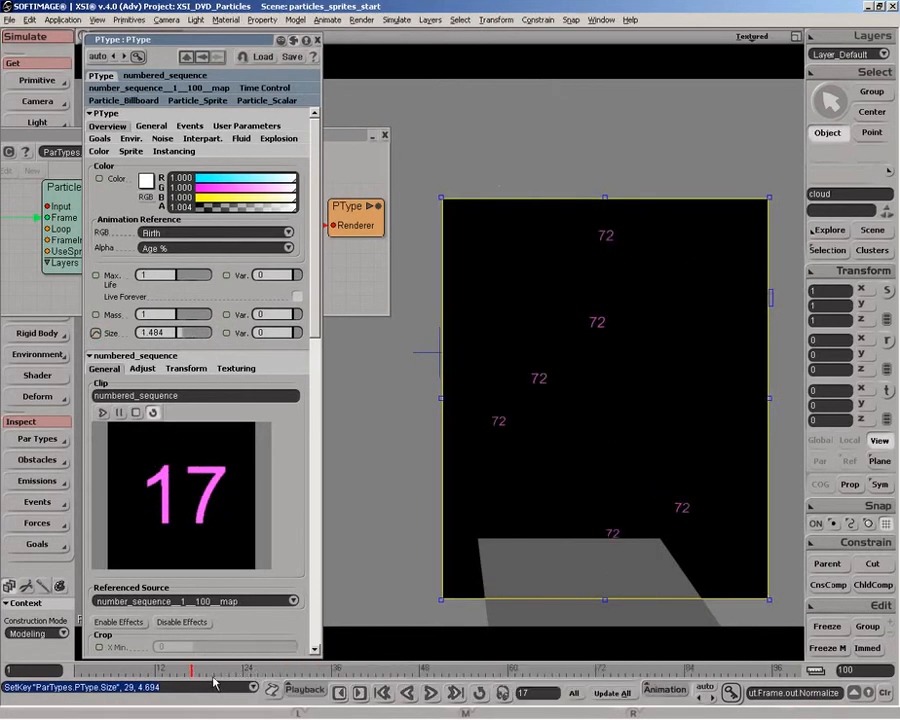
{"action": "left_click", "coordinate": [222, 669]}
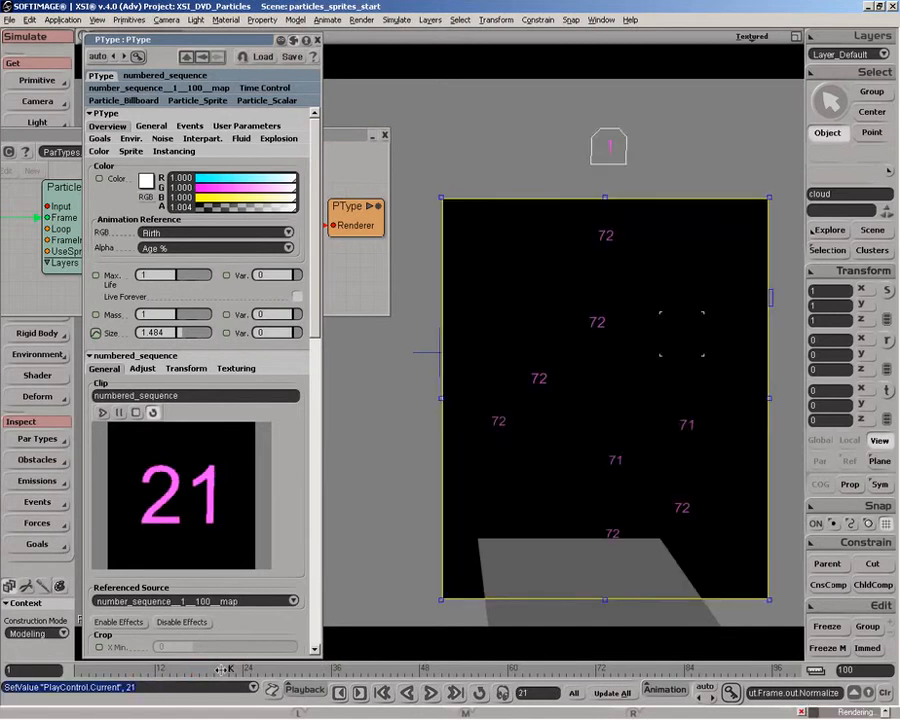
{"action": "left_click", "coordinate": [232, 669]}
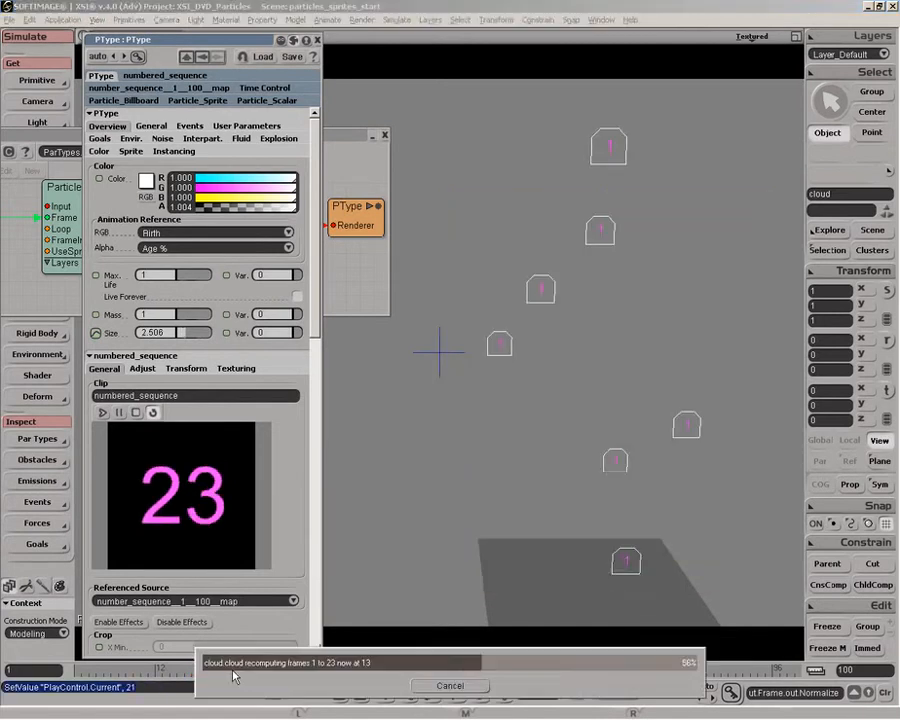
{"action": "left_click_drag", "start_coordinate": [232, 670], "coordinate": [243, 671]}
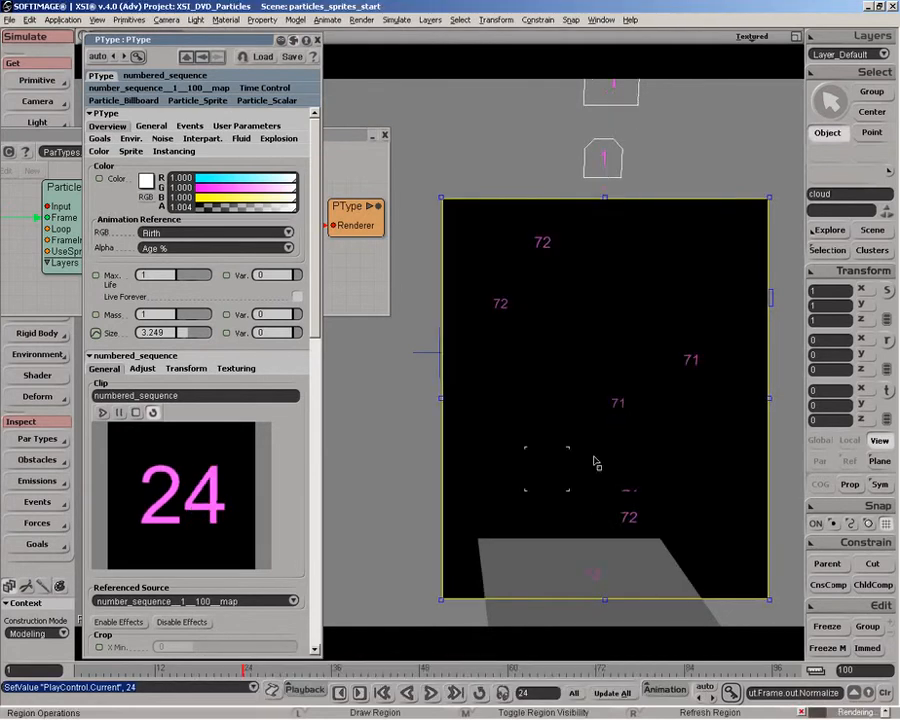
{"action": "key", "text": "z"}
{"action": "left_click_drag", "start_coordinate": [612, 190], "coordinate": [556, 454]}
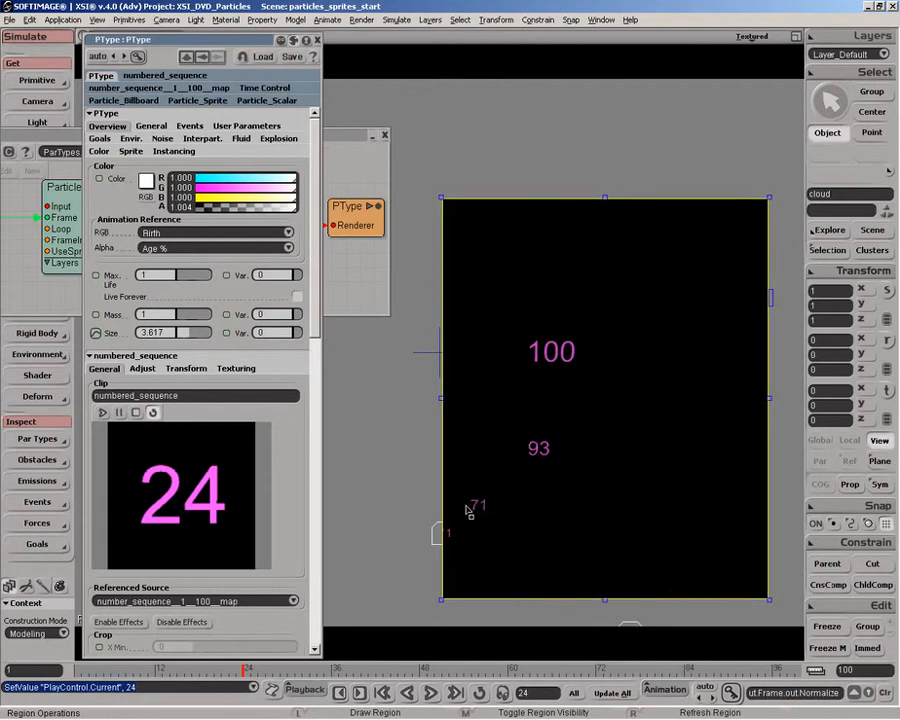
- Bring the whole render tree back into view and close the PType property page
{"action": "double_click", "coordinate": [216, 39]}
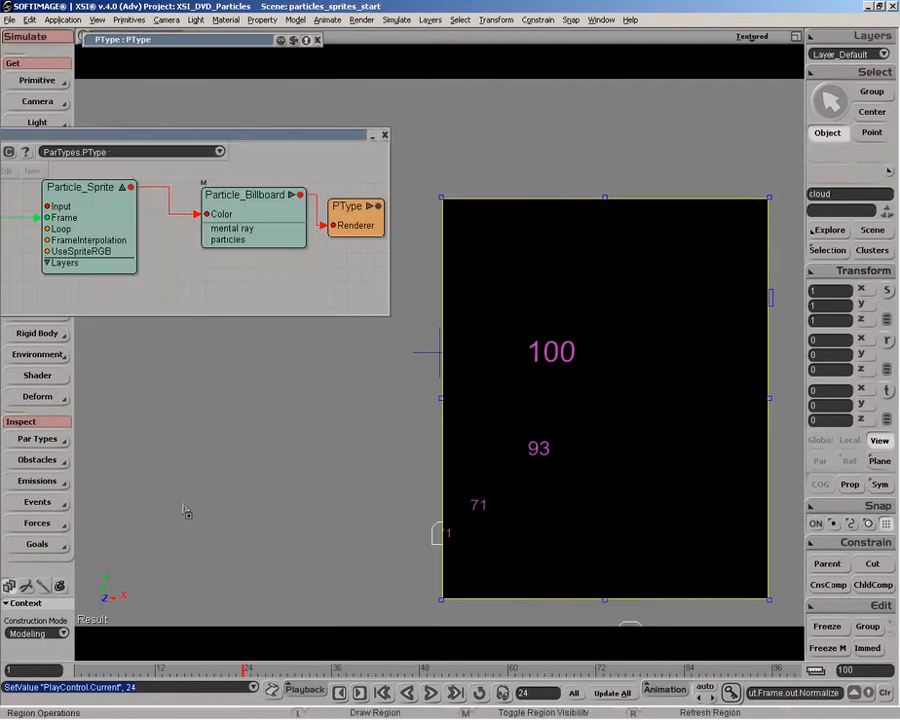
{"action": "left_click_drag", "start_coordinate": [198, 135], "coordinate": [486, 88]}
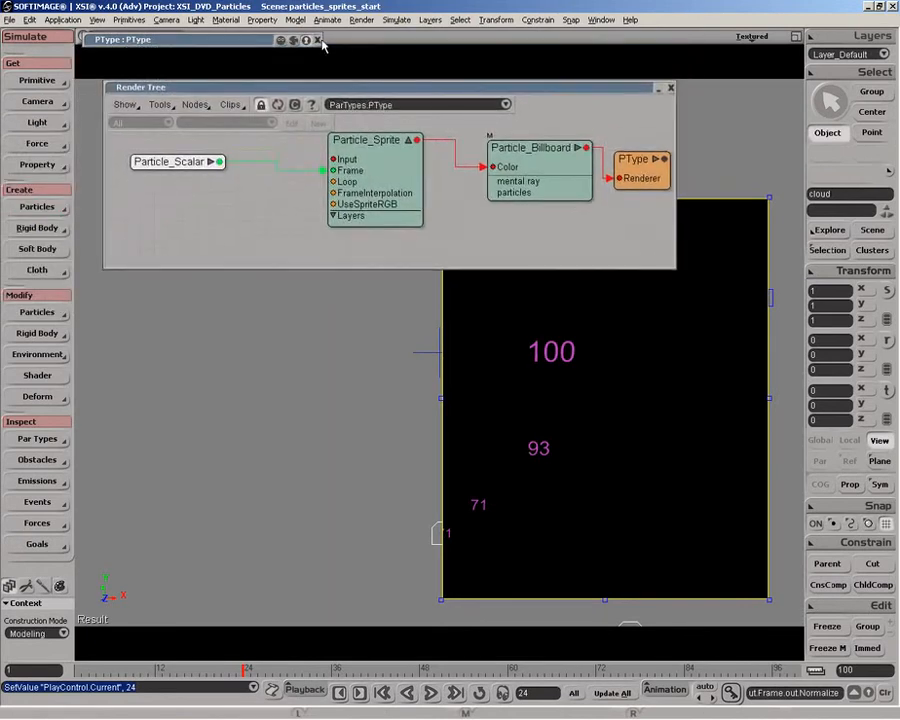
{"action": "left_click", "coordinate": [318, 40]}
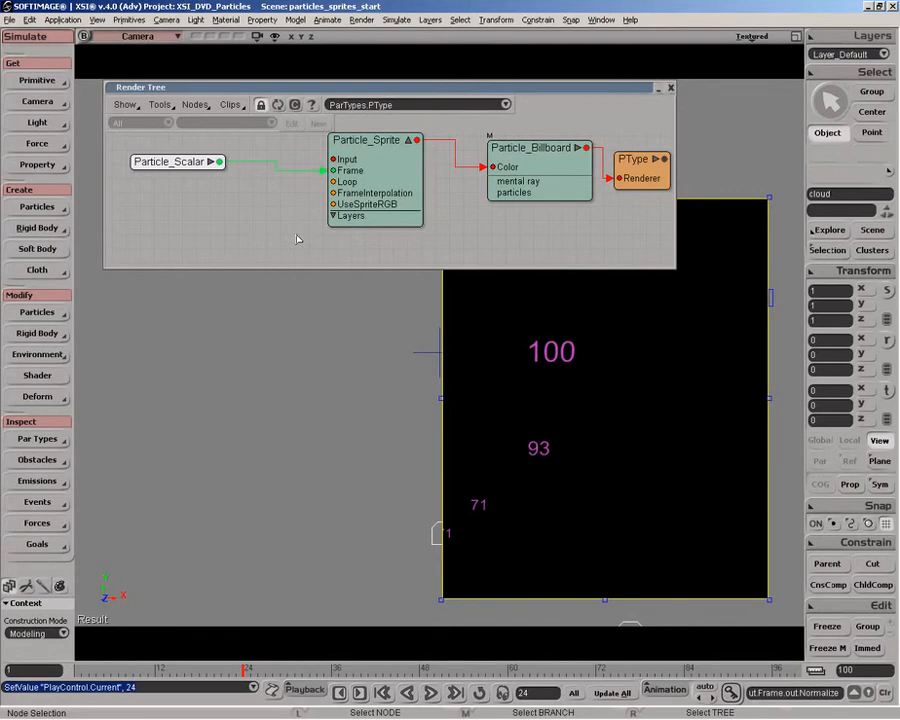
- Tidy the render tree by moving the Particle_Billboard, PType and Particle_Scalar nodes closer to Particle_Sprite
{"action": "left_click_drag", "start_coordinate": [562, 163], "coordinate": [539, 178]}
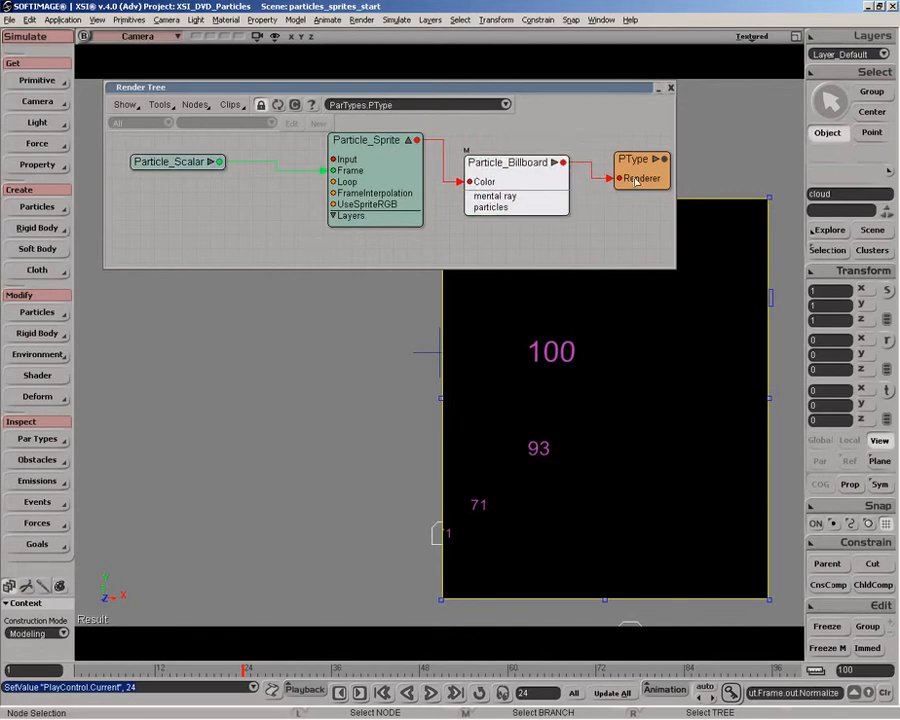
{"action": "left_click", "coordinate": [436, 190]}
{"action": "left_click_drag", "start_coordinate": [162, 163], "coordinate": [182, 153]}
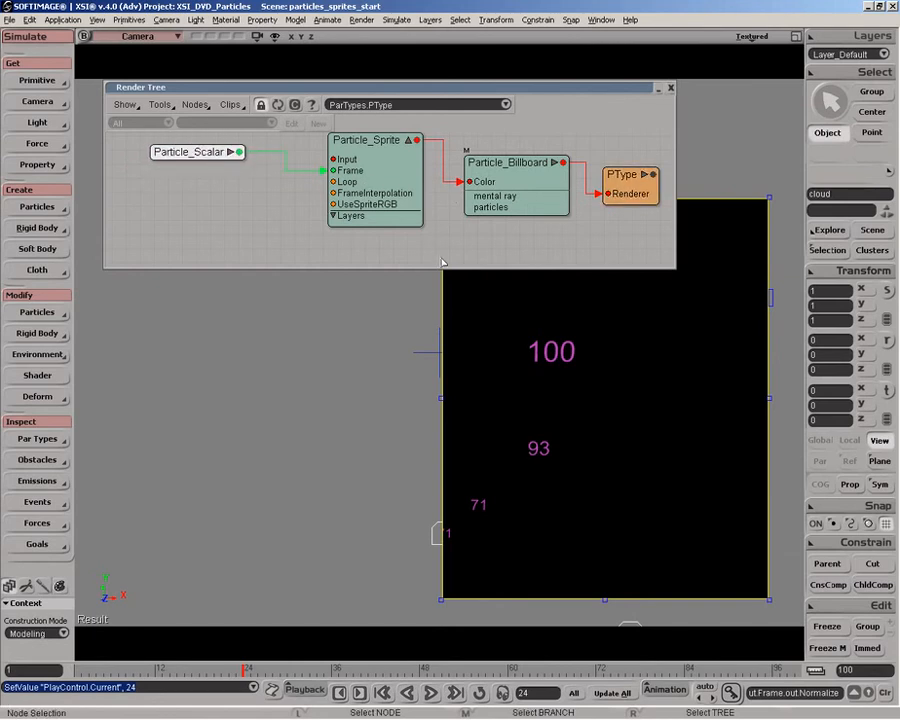